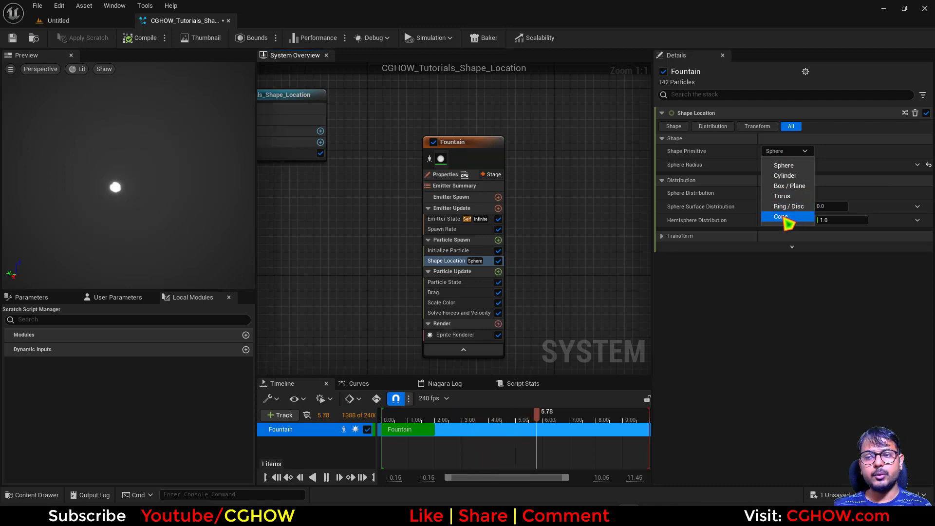
# - Set the Shape Location primitive to Cone in Spherical Cone mode, and increase the Cone Length to about 71.4
pyautogui.click(785, 218)
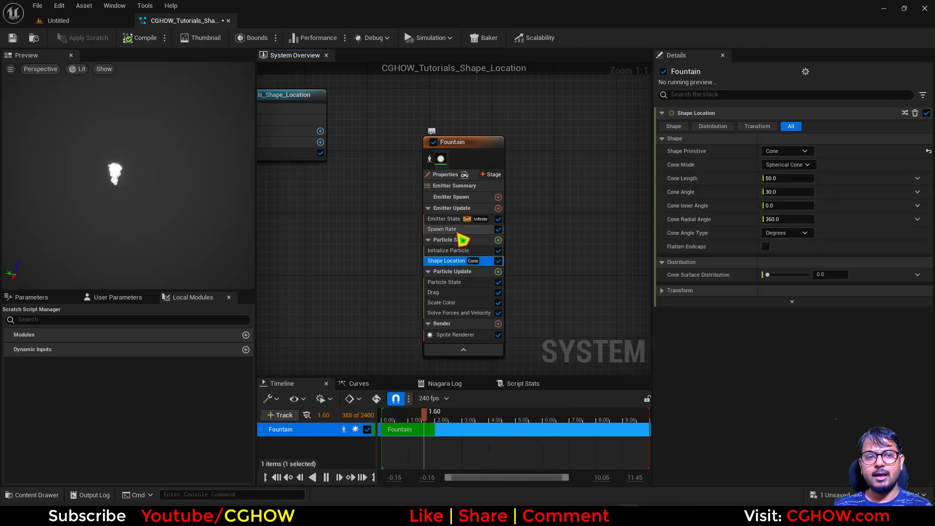
pyautogui.click(804, 165)
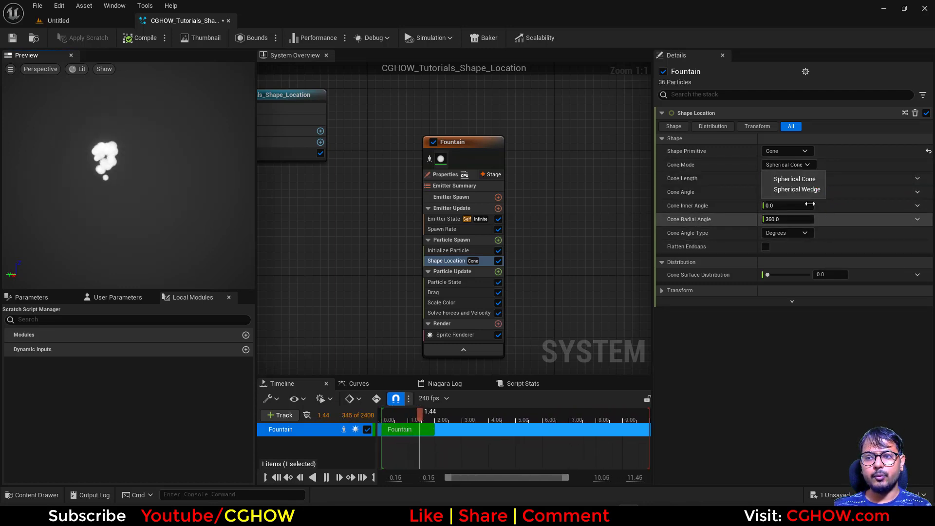
pyautogui.click(797, 179)
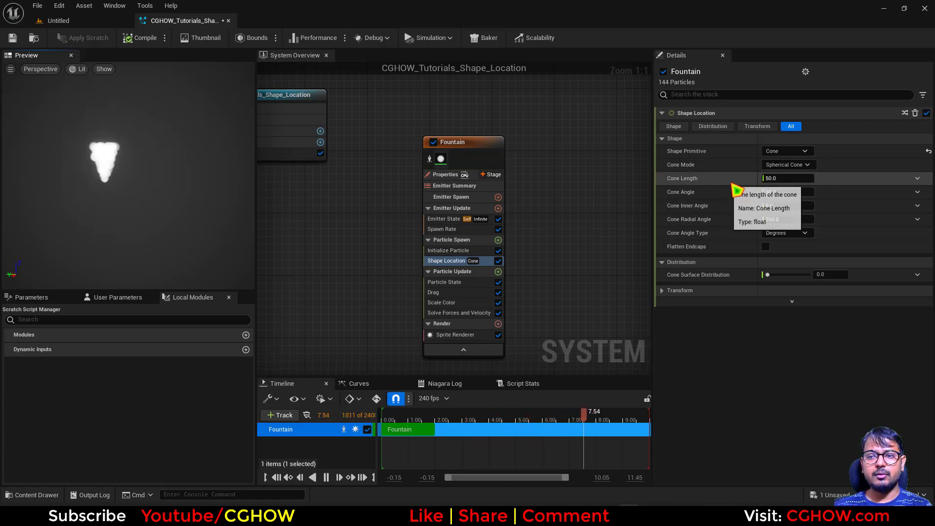
pyautogui.moveTo(778, 180); pyautogui.dragTo(804, 180)
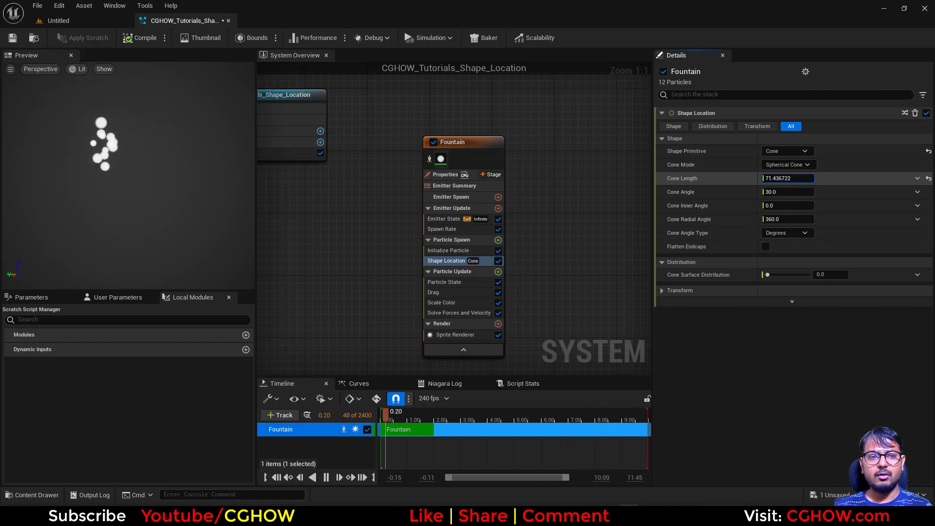
# - Raise the Fountain emitter's spawn rate to about 1126 and set its uniform sprite size minimum and maximum to 2
pyautogui.click(442, 229)
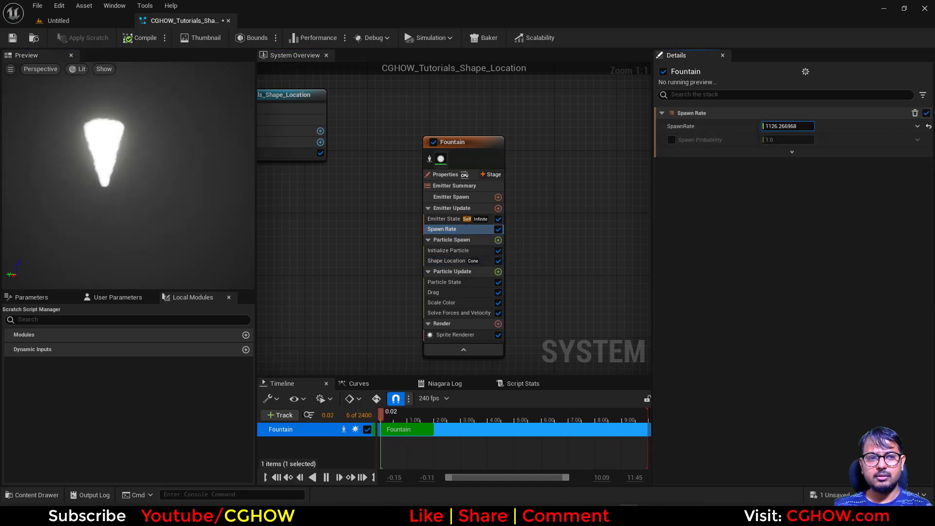
pyautogui.click(480, 251)
pyautogui.click(794, 323)
pyautogui.write('2')
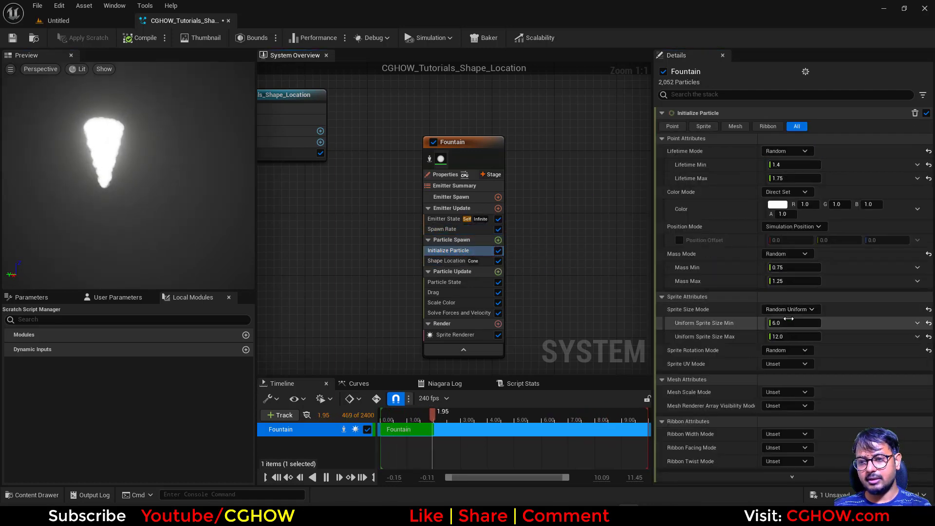
pyautogui.press('Tab')
pyautogui.write('2')
pyautogui.press('Return')
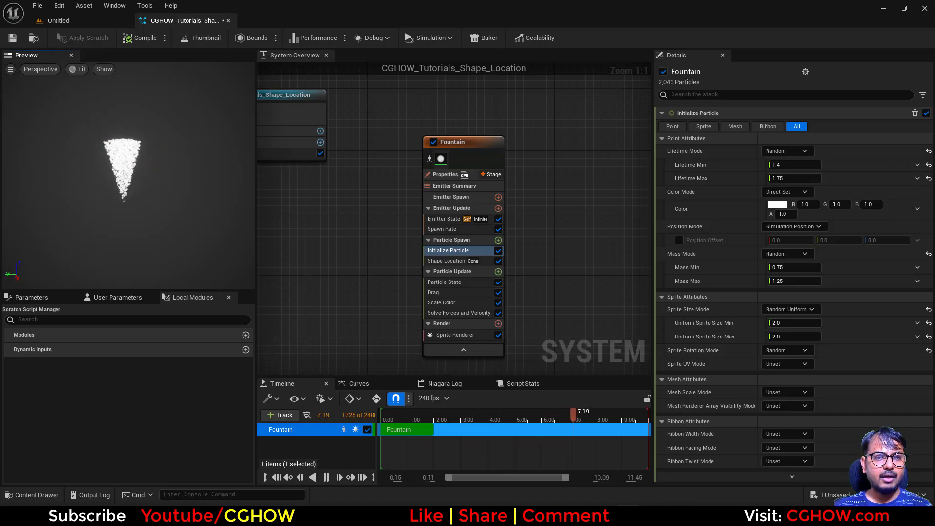
# - Compare the Spherical Wedge and Spherical Cone modes of the Shape Location module, returning to Spherical Cone
pyautogui.click(456, 262)
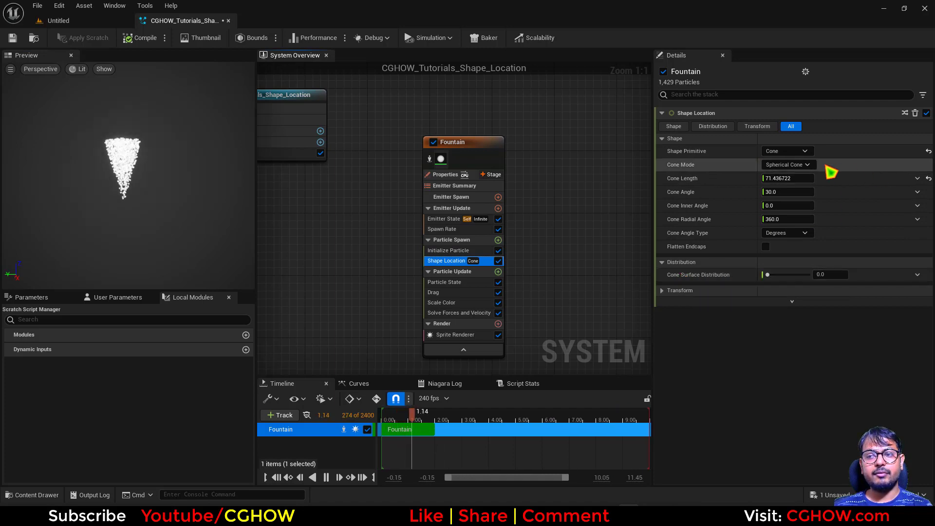
pyautogui.click(810, 166)
pyautogui.click(813, 189)
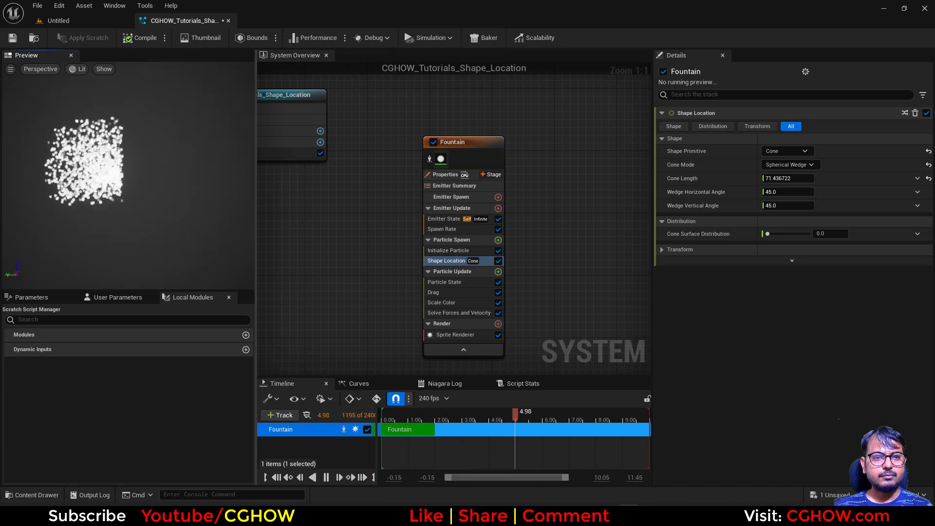
pyautogui.click(806, 166)
pyautogui.click(802, 181)
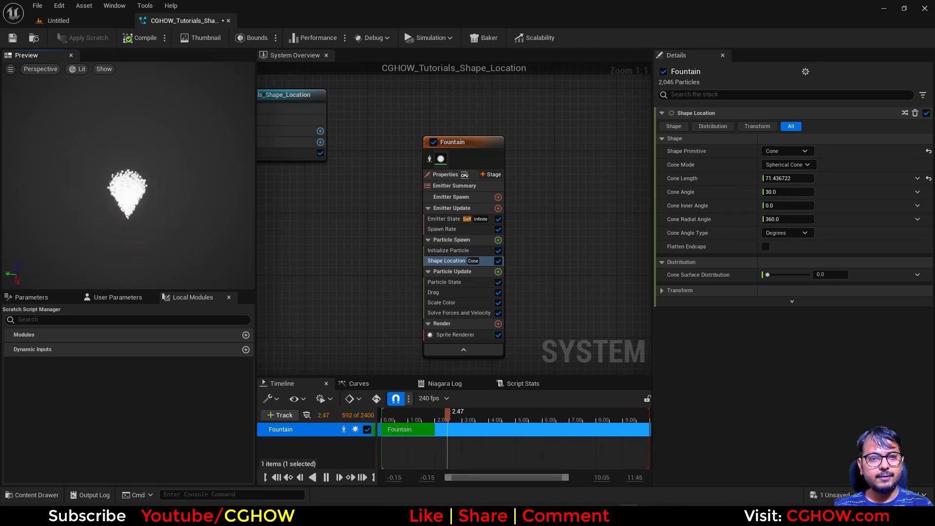
pyautogui.click(808, 165)
pyautogui.click(797, 189)
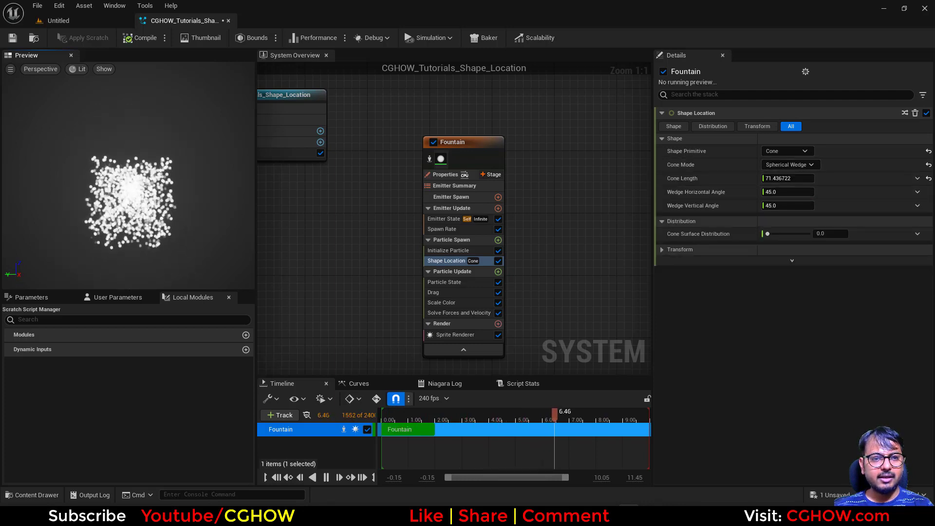
pyautogui.moveTo(148, 229); pyautogui.dragTo(147, 286)
pyautogui.moveTo(147, 218); pyautogui.dragTo(135, 278, button='middle')
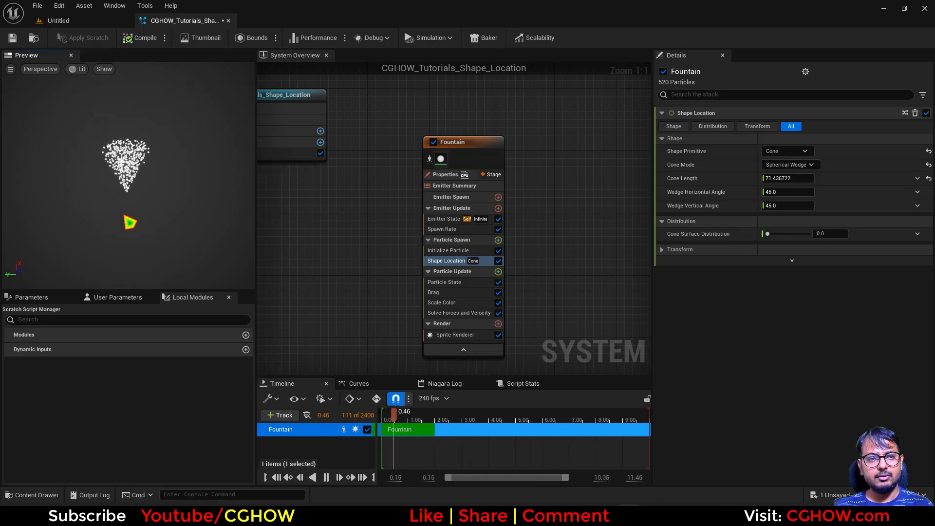
pyautogui.click(789, 165)
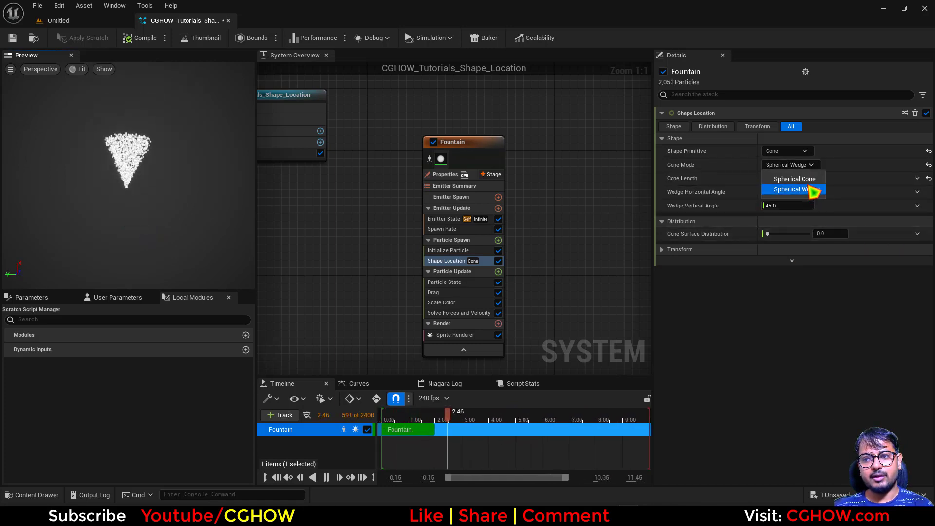
pyautogui.click(807, 189)
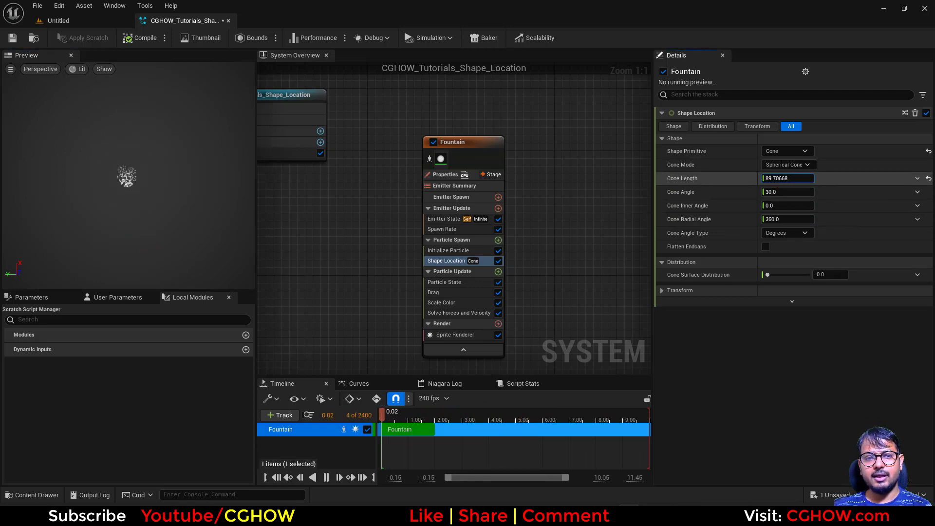
# - Increase the Cone Length to about 92.2 and try Cone Angles of 360, 180 and 90, settling on 45
pyautogui.moveTo(788, 179); pyautogui.dragTo(799, 178)
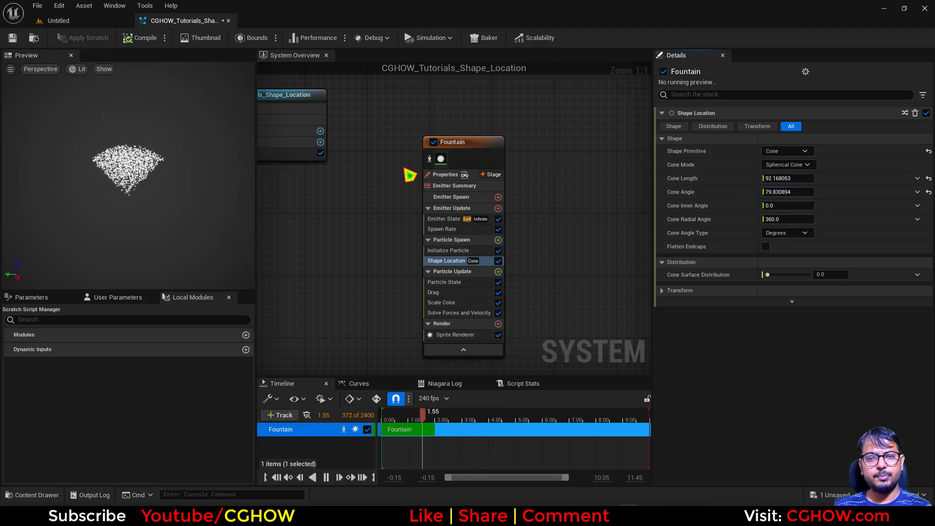
pyautogui.moveTo(787, 192)
pyautogui.mouseDown()
pyautogui.moveTo(595, 199)
pyautogui.moveTo(643, 224)
pyautogui.moveTo(794, 192)
pyautogui.mouseUp()
pyautogui.click(794, 192)
pyautogui.write('360.0')
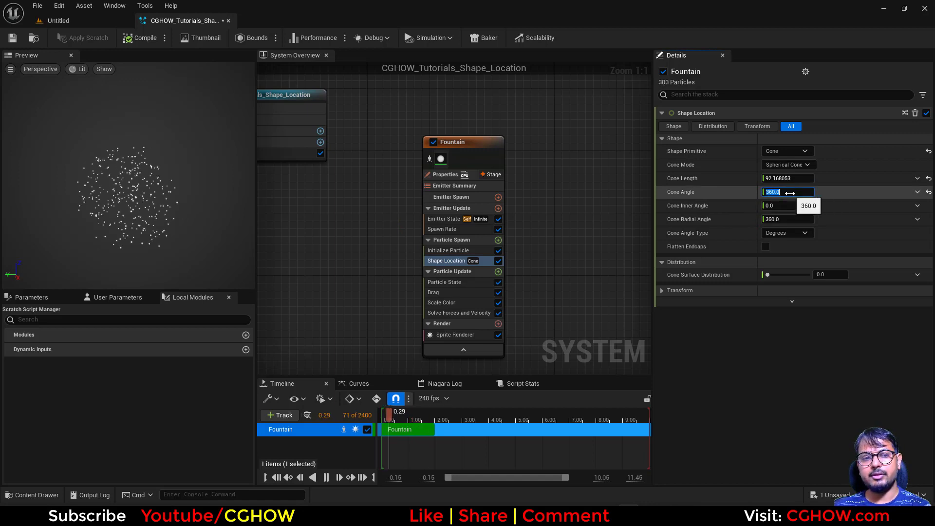
pyautogui.write('180')
pyautogui.press('Return')
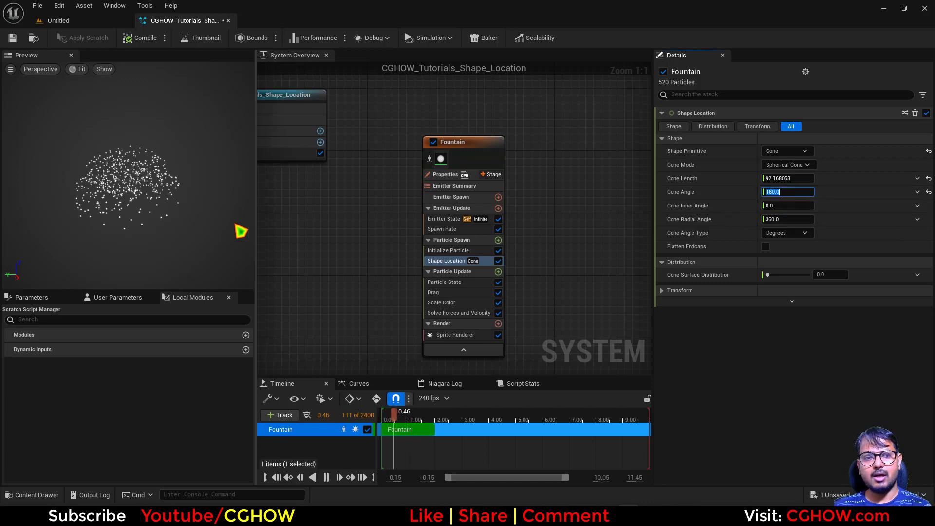
pyautogui.write('90')
pyautogui.press('Return')
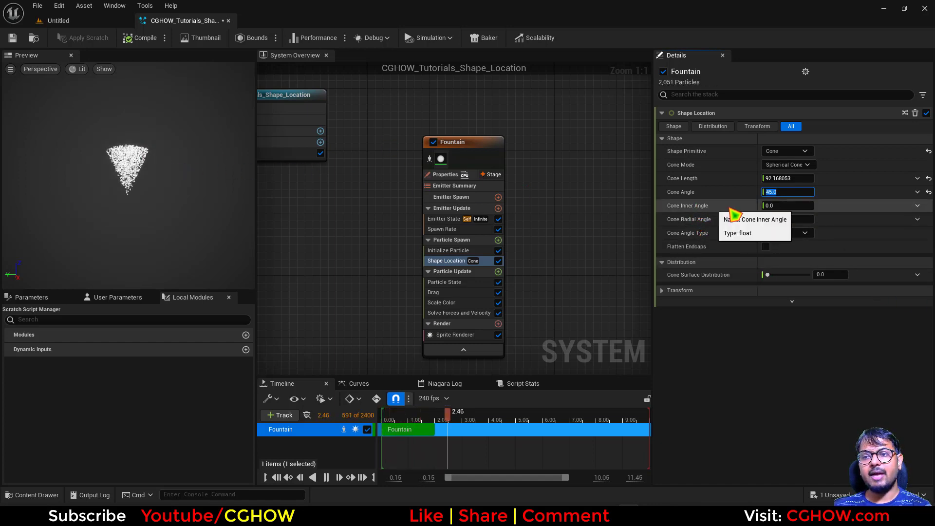
# - Try Cone Inner Angles of about 4.8 and 56, finishing at about 38.7
pyautogui.moveTo(788, 205); pyautogui.dragTo(794, 205)
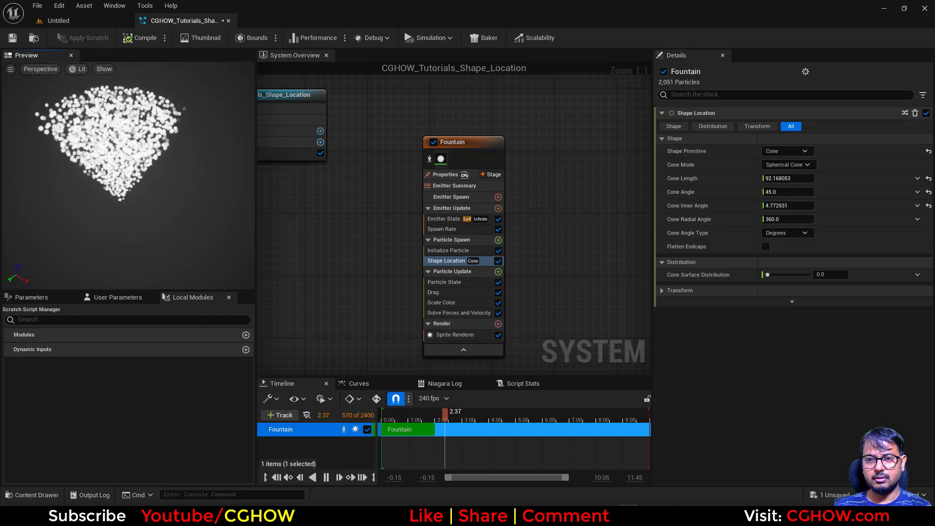
pyautogui.moveTo(788, 206); pyautogui.dragTo(848, 206)
pyautogui.moveTo(211, 220); pyautogui.dragTo(141, 229)
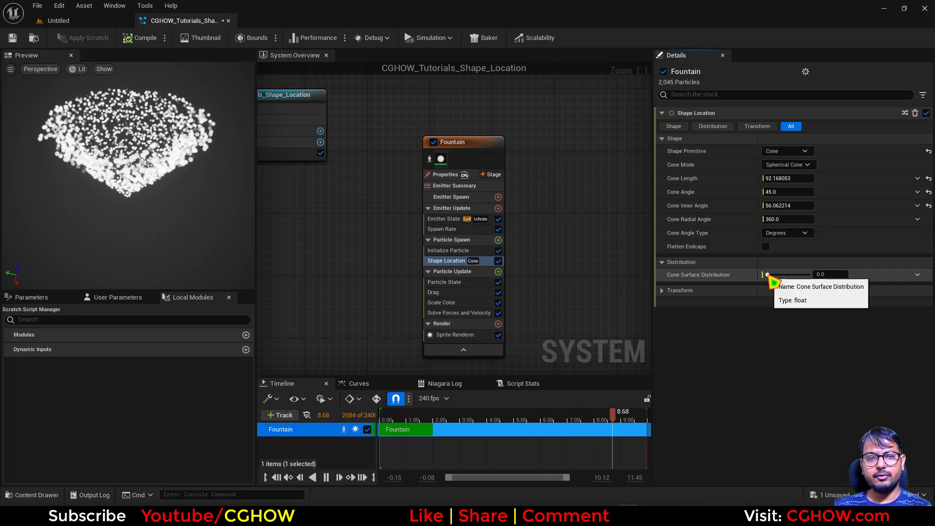
pyautogui.moveTo(768, 275)
pyautogui.mouseDown()
pyautogui.moveTo(817, 282)
pyautogui.moveTo(757, 274)
pyautogui.mouseUp()
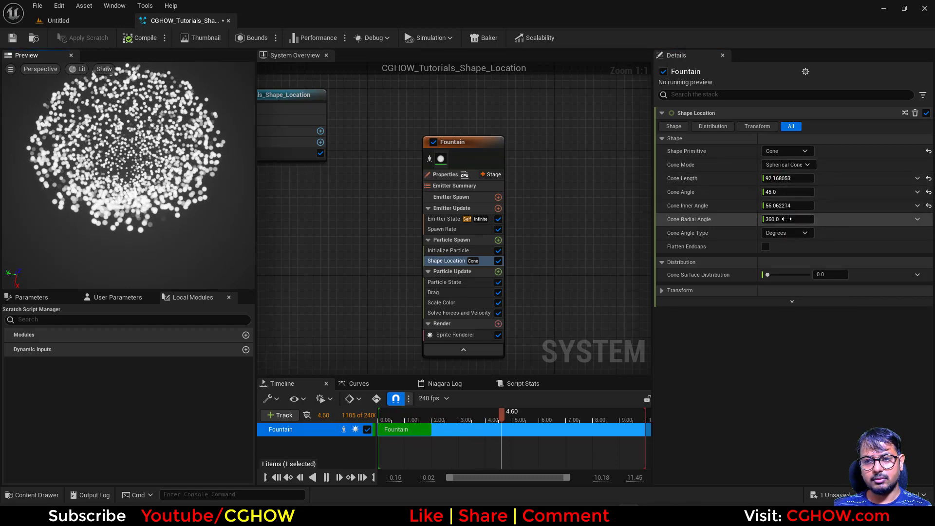
pyautogui.moveTo(788, 205); pyautogui.dragTo(804, 206)
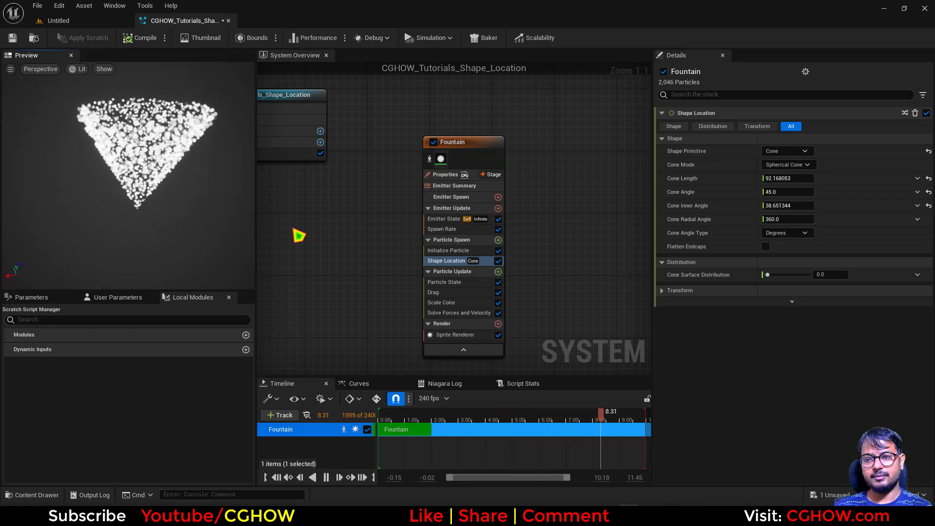
# - Try Cone Inner Angles of 0, 20 and 5, and raise the angle to about 52
pyautogui.click(788, 207)
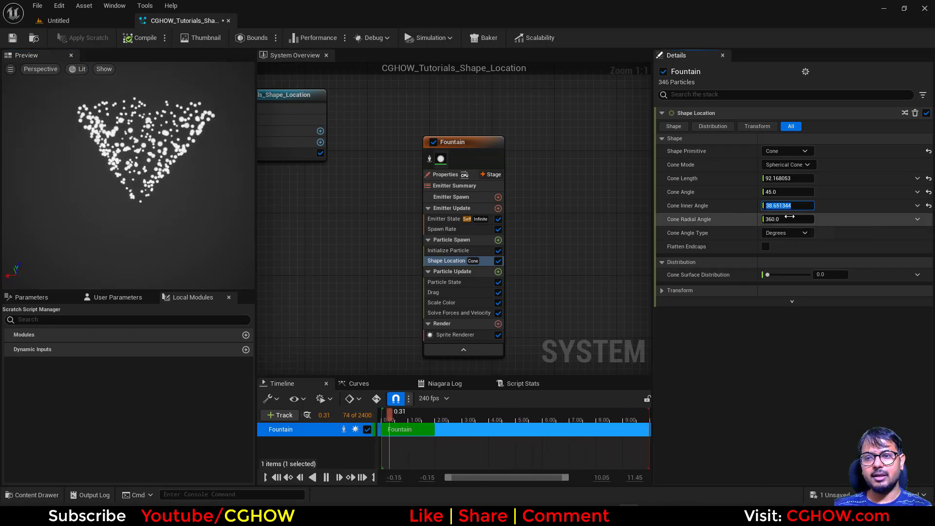
pyautogui.write('0')
pyautogui.press('Return')
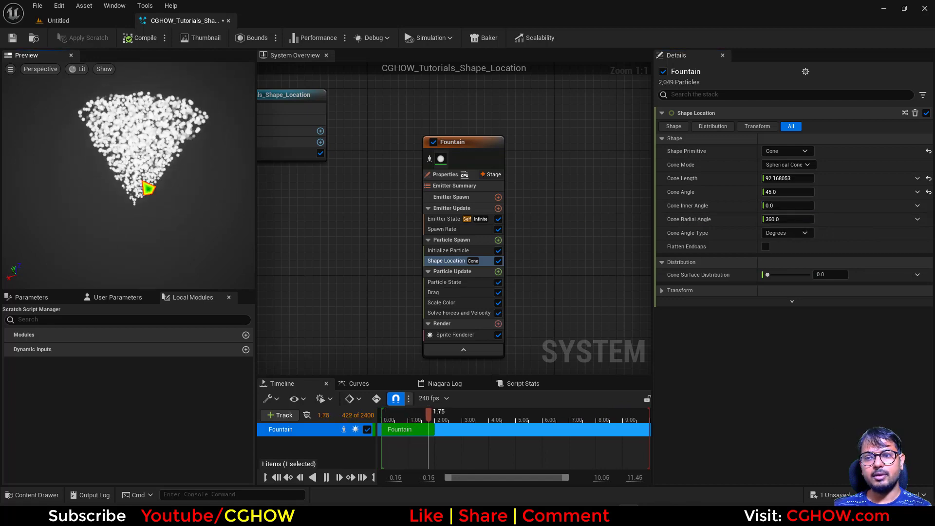
pyautogui.click(775, 207)
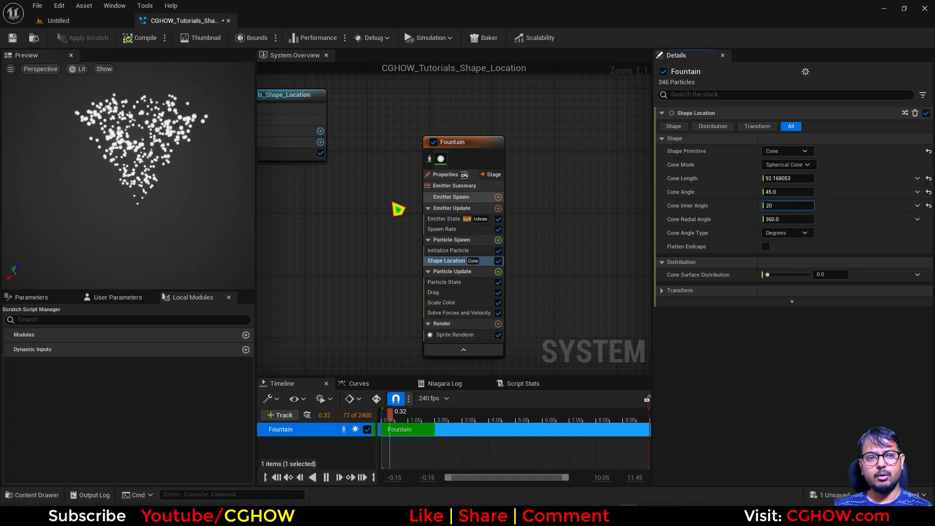
pyautogui.write('5.')
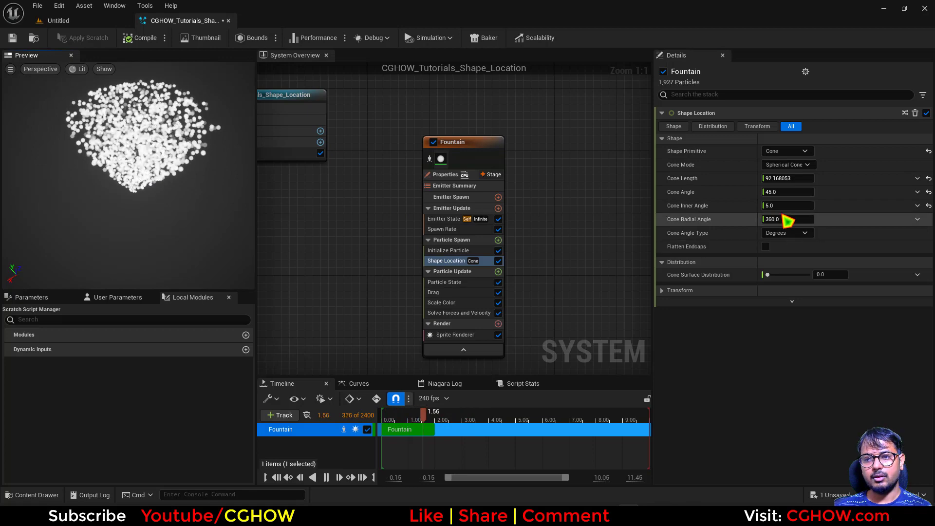
pyautogui.moveTo(778, 205); pyautogui.dragTo(806, 205)
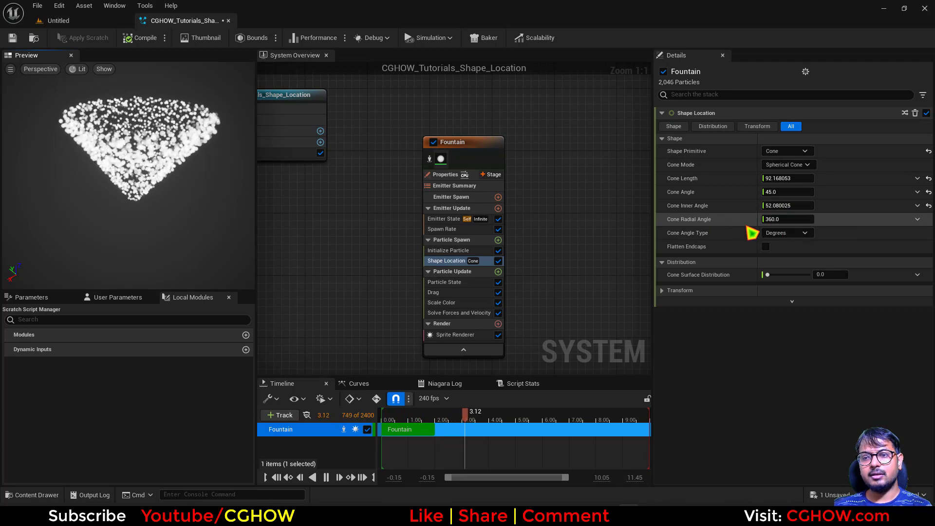
# - Try a Cone Radial Angle of about 478, and set it to 180 for a half cone
pyautogui.moveTo(780, 220); pyautogui.dragTo(765, 240)
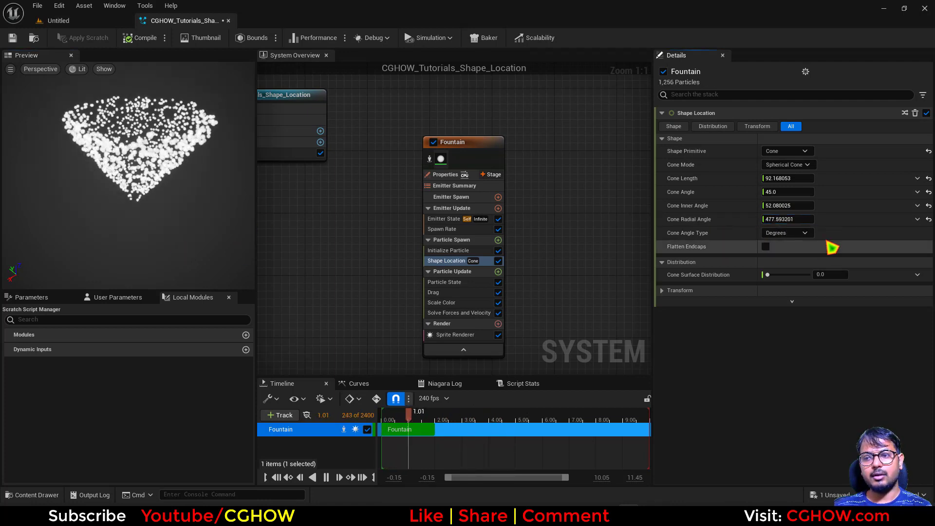
pyautogui.click(796, 220)
pyautogui.write('180')
pyautogui.press('Return')
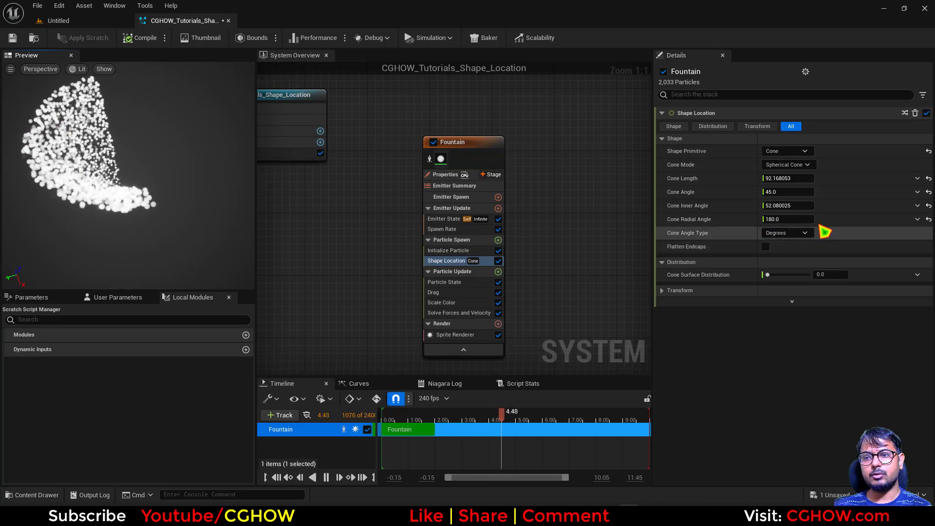
# - Set the Cone Inner Angle to 0, and reset the Cone Radial Angle to its default of 360 after varying it
pyautogui.click(797, 206)
pyautogui.write('0')
pyautogui.press('Return')
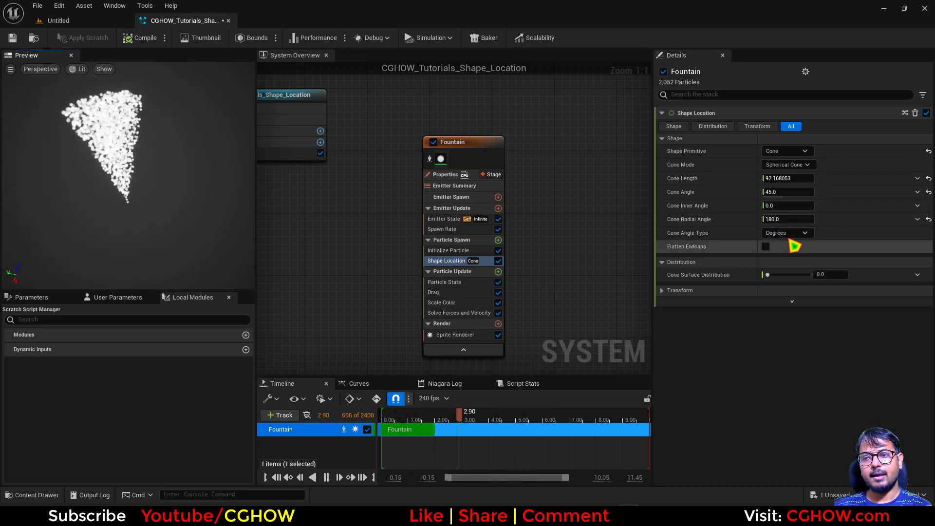
pyautogui.moveTo(788, 219); pyautogui.dragTo(773, 220)
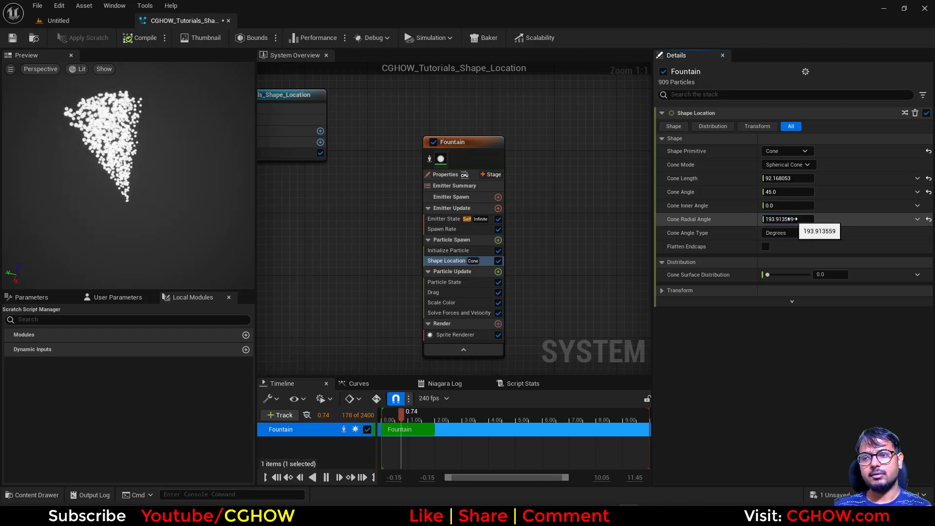
pyautogui.click(929, 220)
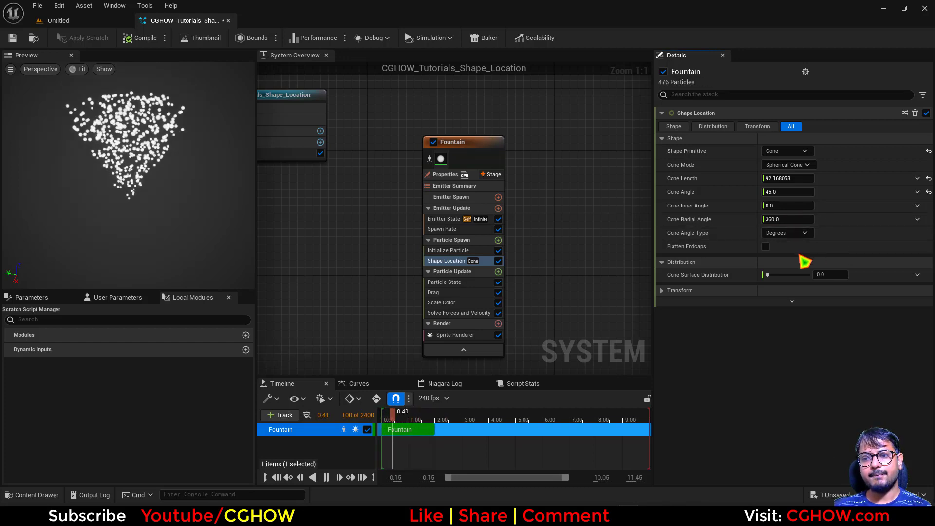
# - Change the Cone Angle Type to Normalized Angle (0-1) and set the Cone Radial Angle to 0.5
pyautogui.click(789, 234)
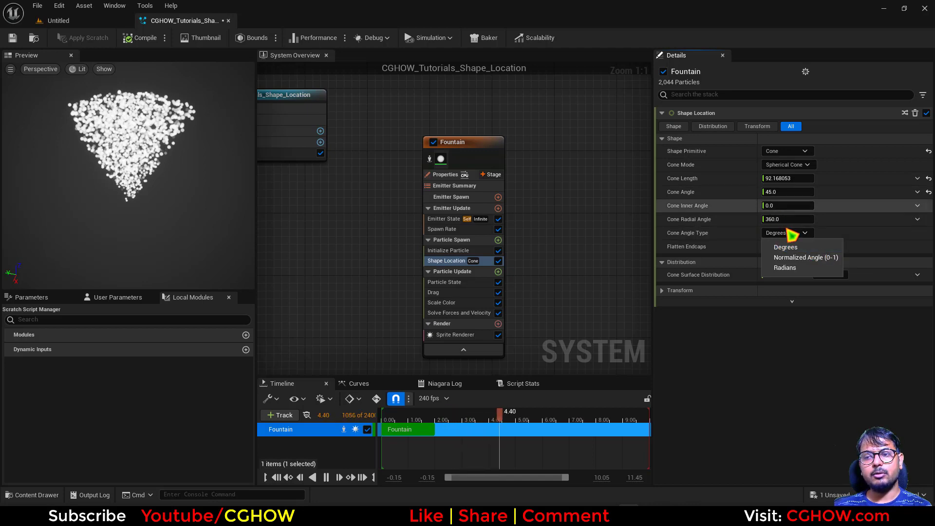
pyautogui.click(834, 259)
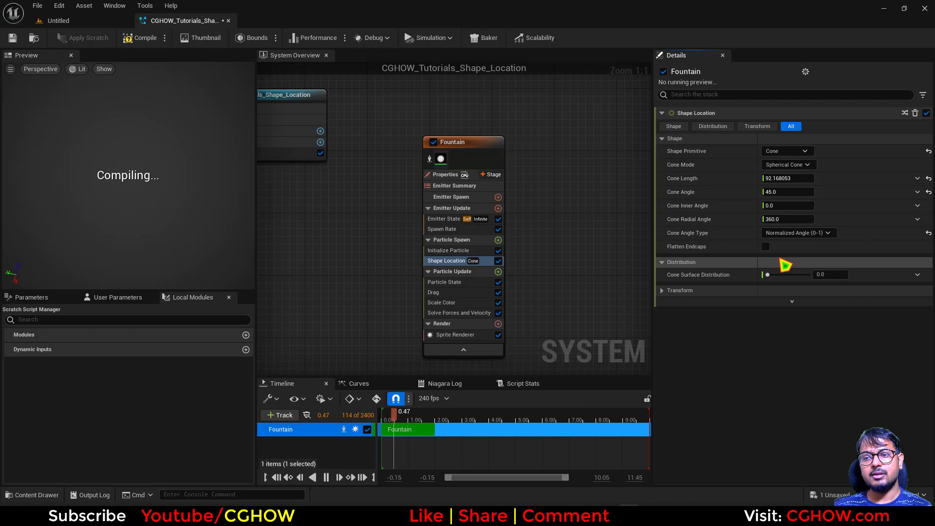
pyautogui.click(786, 219)
pyautogui.write('0.5')
pyautogui.press('Return')
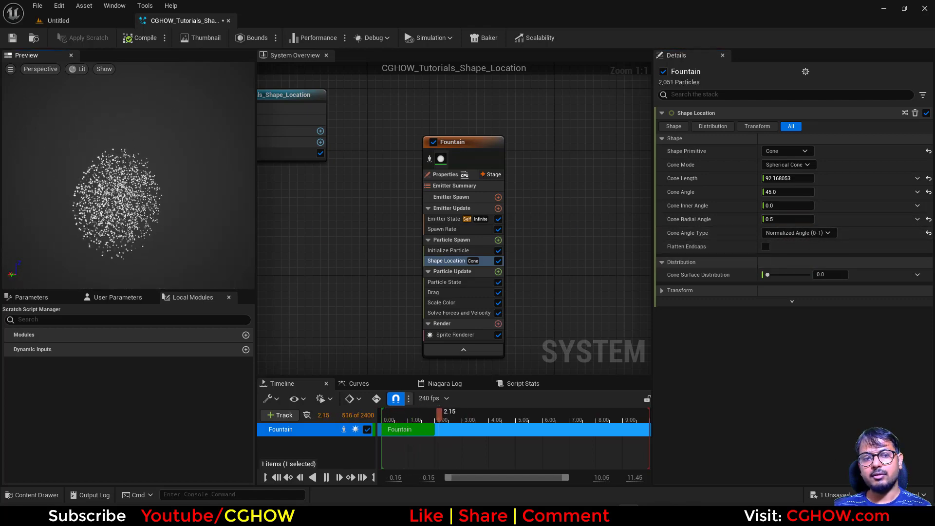
# - Change the Cone Angle Type back to Degrees and set the Cone Radial Angle to 180
pyautogui.click(823, 234)
pyautogui.click(786, 247)
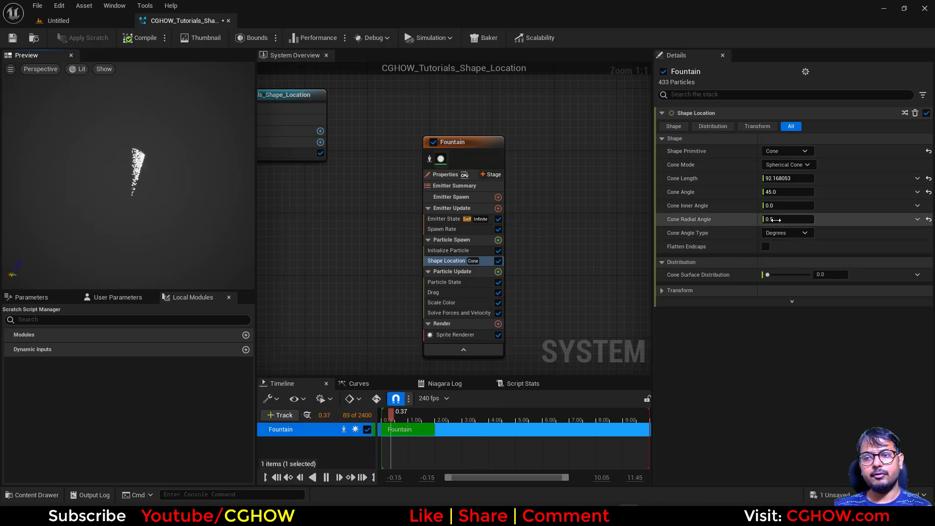
pyautogui.click(775, 223)
pyautogui.write('180')
pyautogui.press('Return')
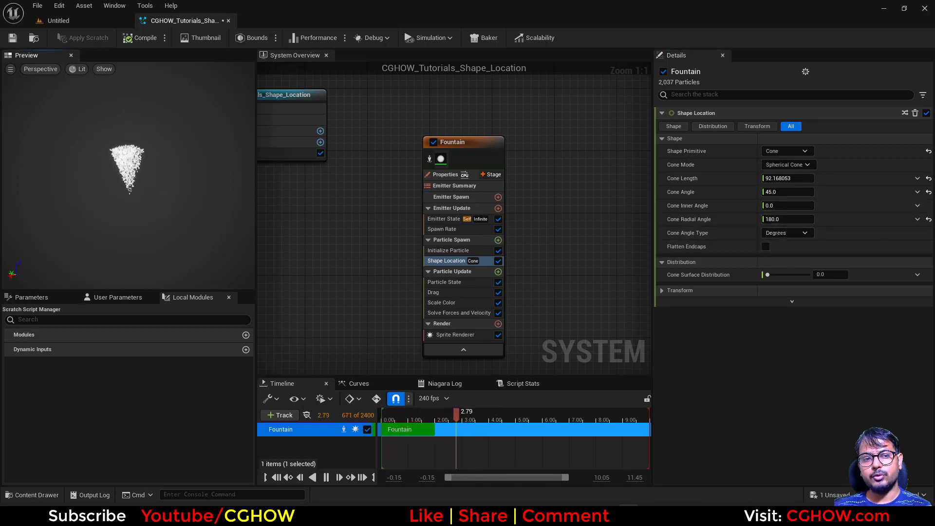
# - Reset the Cone Radial Angle, Cone Length and Cone Angle to their defaults, and raise the length to about 66 and the angle to about 70
pyautogui.click(929, 219)
pyautogui.click(929, 179)
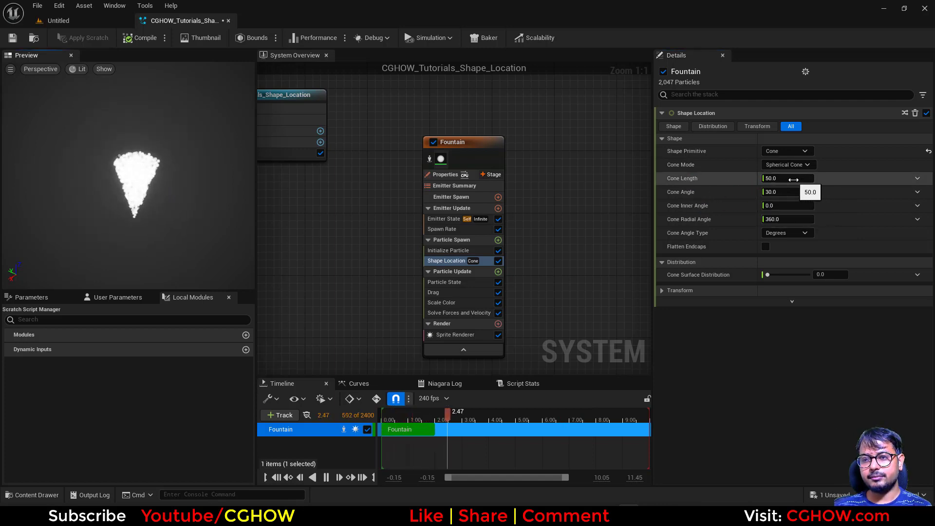
pyautogui.moveTo(793, 180); pyautogui.dragTo(809, 192)
pyautogui.moveTo(174, 189); pyautogui.dragTo(173, 176)
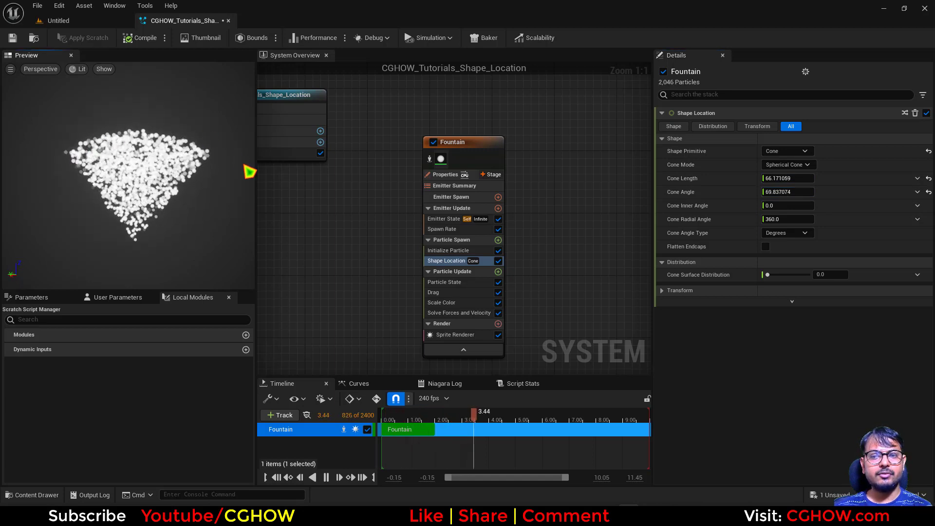
# - Try Flatten Endcaps on the cone, inspect its flat end from the side, and turn the option off again
pyautogui.click(766, 247)
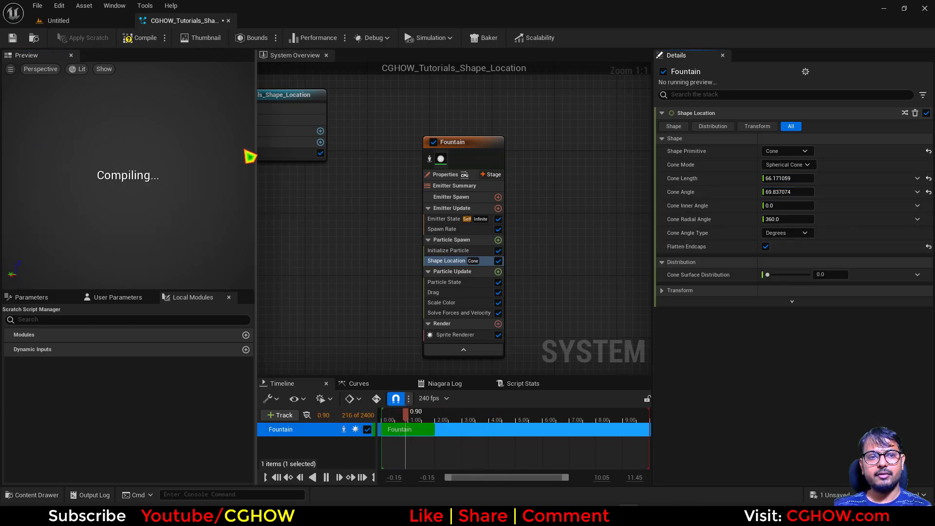
pyautogui.moveTo(144, 176); pyautogui.dragTo(144, 152)
pyautogui.moveTo(144, 176); pyautogui.dragTo(144, 158, button='right')
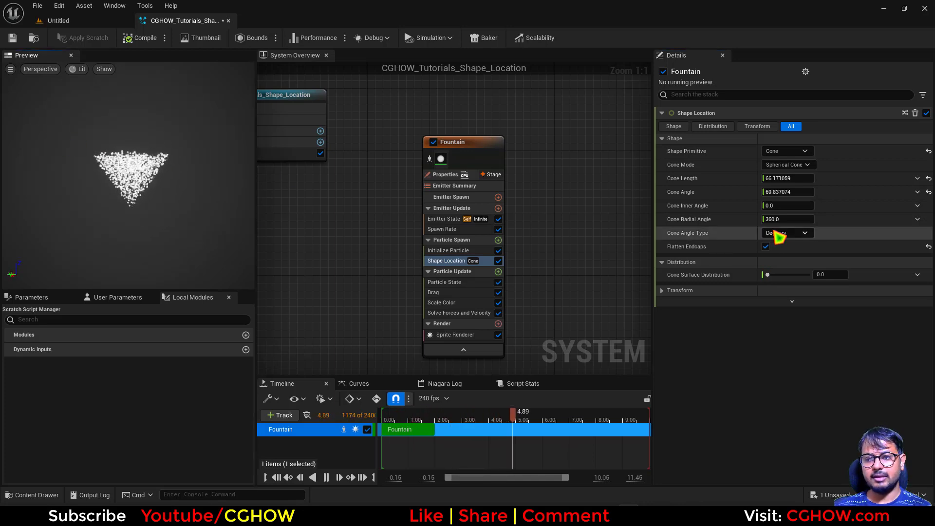
pyautogui.click(765, 247)
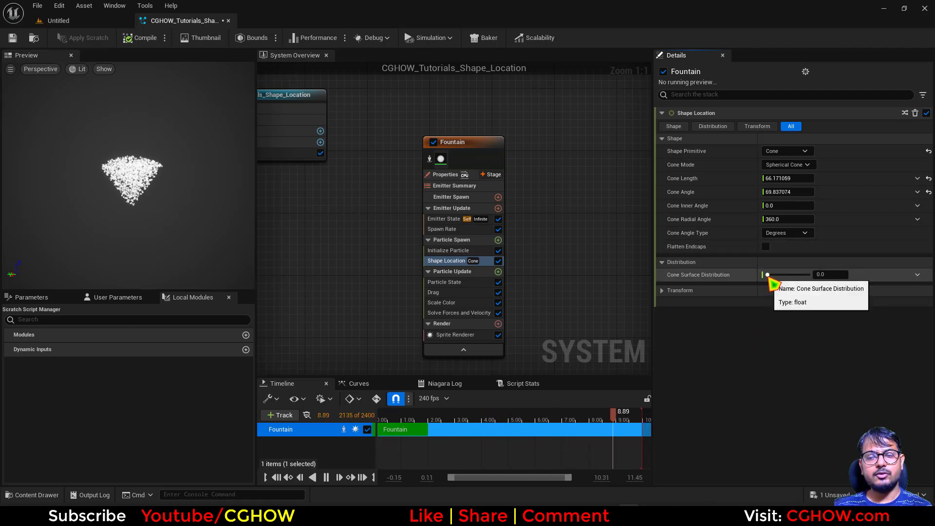
# - Try Cone Surface Distribution values of 1.0 and about 0.39, and return it to 0
pyautogui.moveTo(768, 275); pyautogui.dragTo(870, 287)
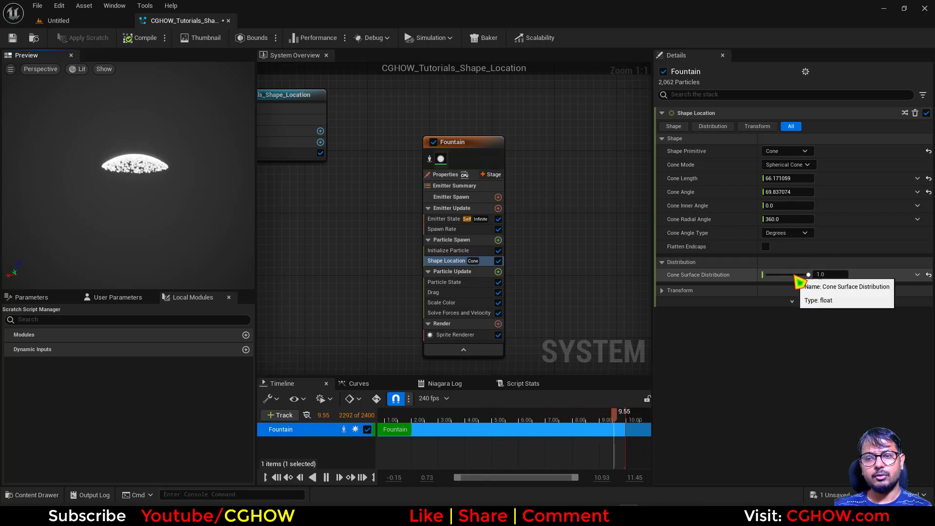
pyautogui.moveTo(800, 275); pyautogui.dragTo(784, 274)
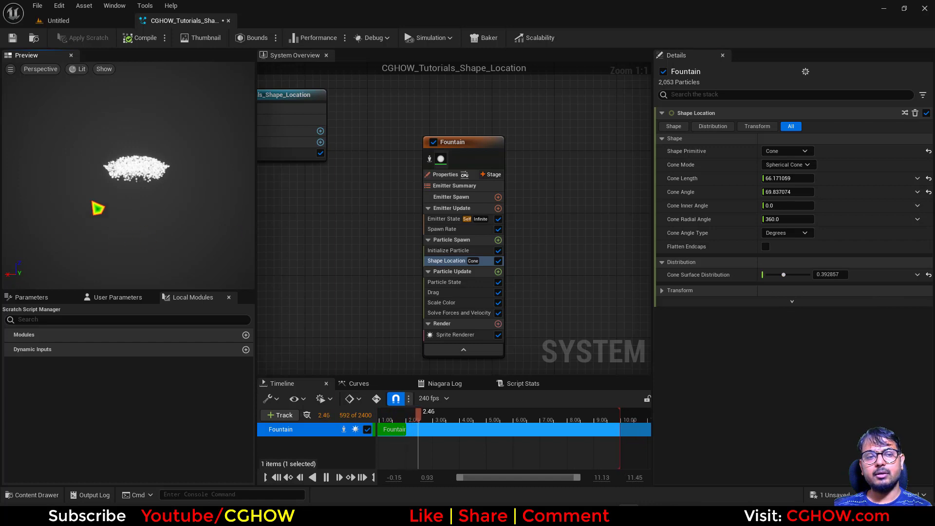
pyautogui.moveTo(786, 275); pyautogui.dragTo(765, 275)
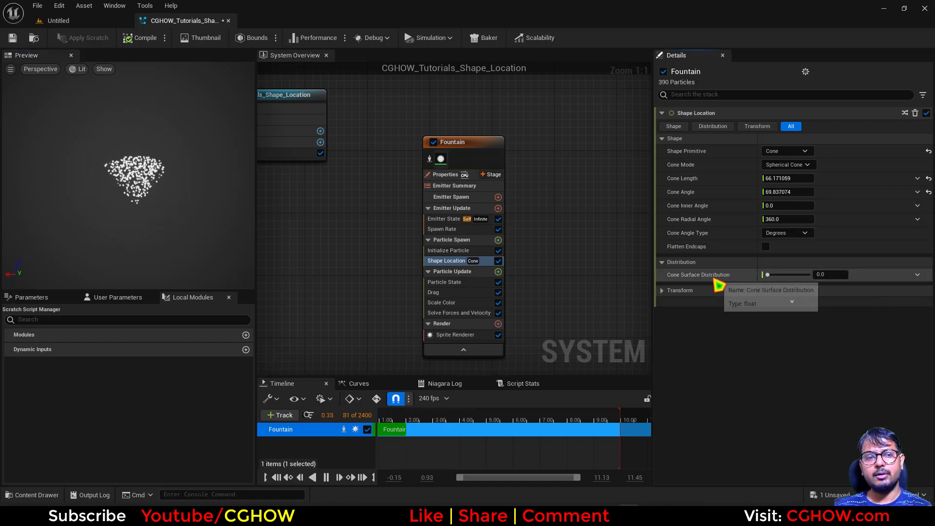
# - Expand the Transform settings of Shape Location, try varying the Non Uniform Scale, and undo the scale changes
pyautogui.click(679, 291)
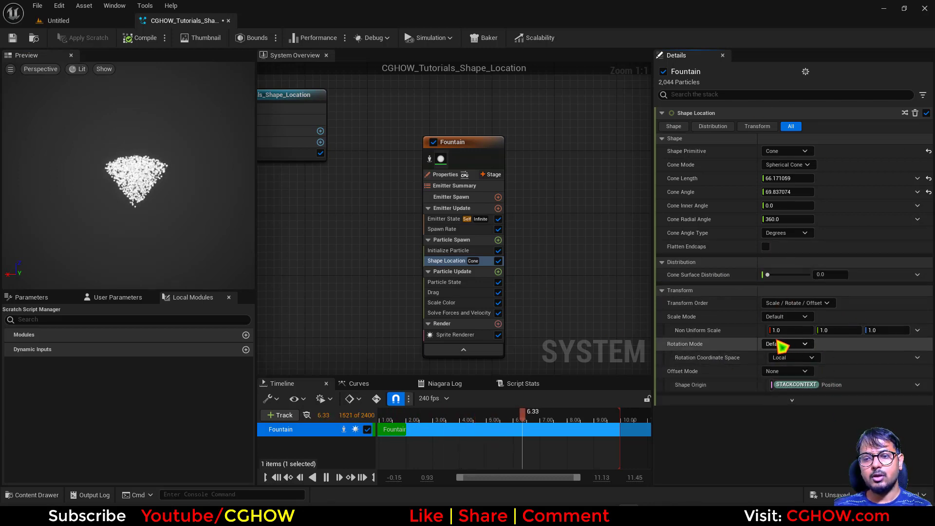
pyautogui.moveTo(785, 331); pyautogui.dragTo(877, 331)
pyautogui.hotkey('ctrl', 'z')
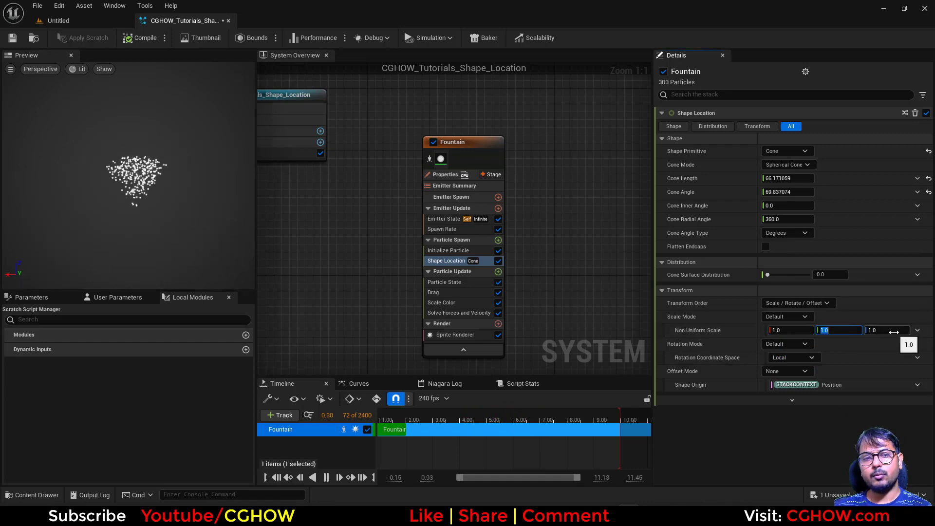
pyautogui.hotkey('ctrl', 'z')
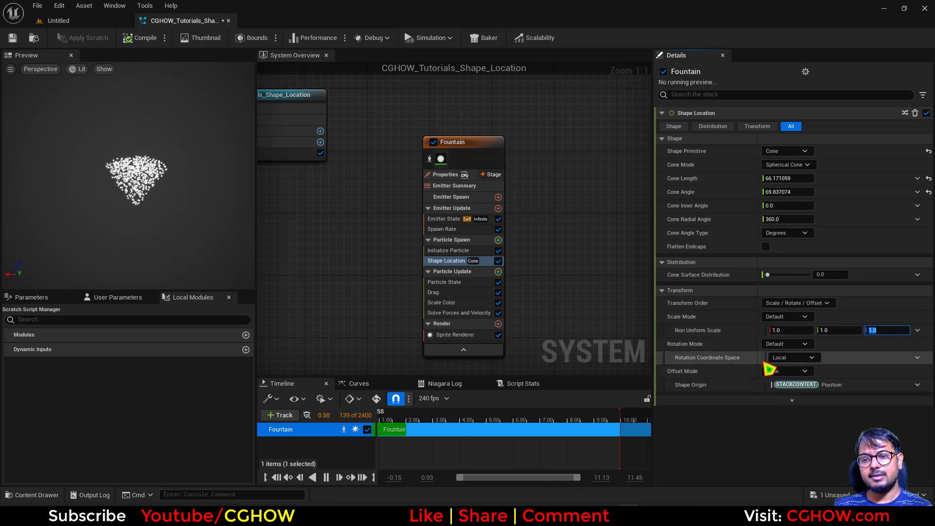
# - Change the Rotation Mode to Yaw / Pitch / Roll and try a yaw of 1 with a roll of about 0.51
pyautogui.click(785, 344)
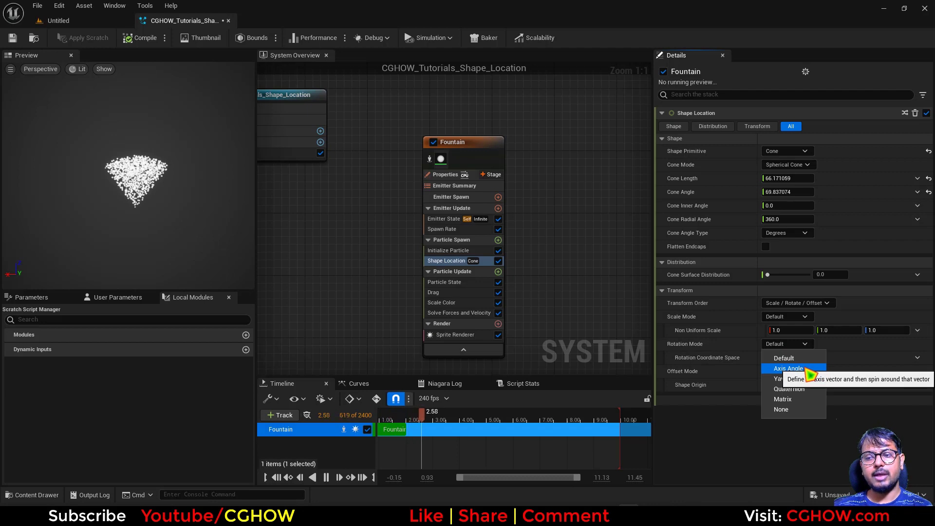
pyautogui.click(796, 379)
pyautogui.click(792, 359)
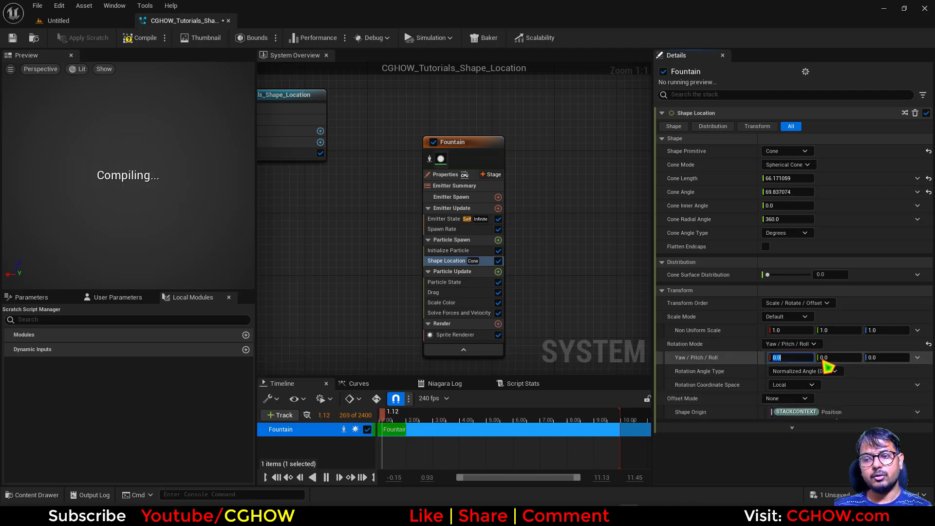
pyautogui.write('1')
pyautogui.moveTo(837, 359); pyautogui.dragTo(846, 359)
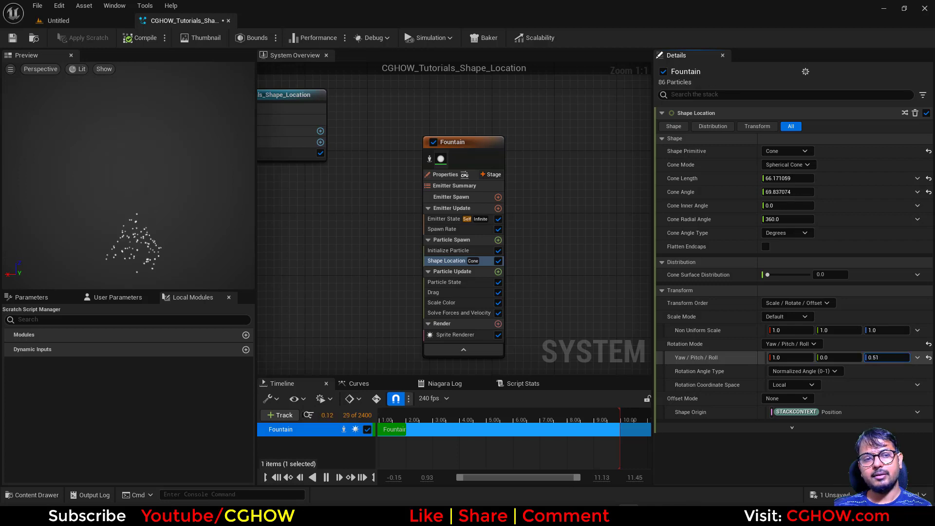
# - Set the rotation's yaw to 0, pitch to 1 and roll to 0
pyautogui.click(894, 356)
pyautogui.write('0')
pyautogui.press('Return')
pyautogui.click(784, 358)
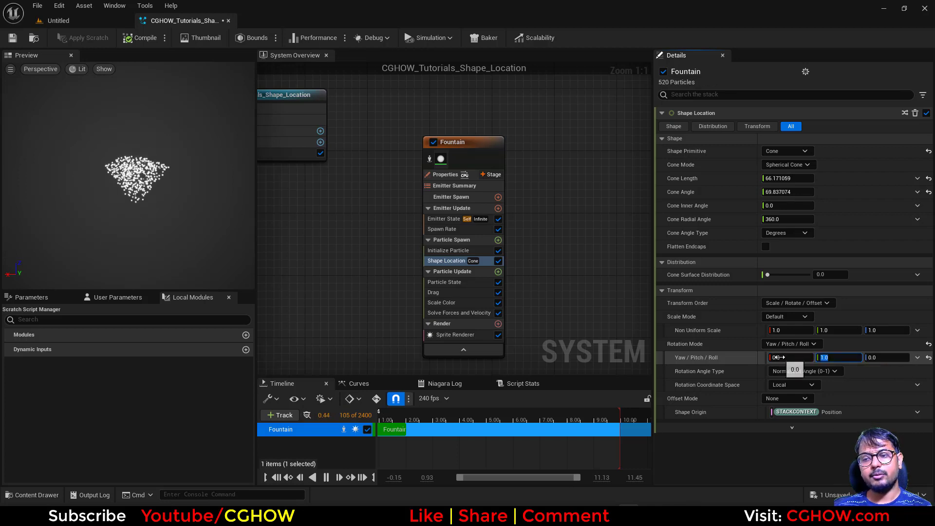
pyautogui.moveTo(780, 358); pyautogui.dragTo(789, 358)
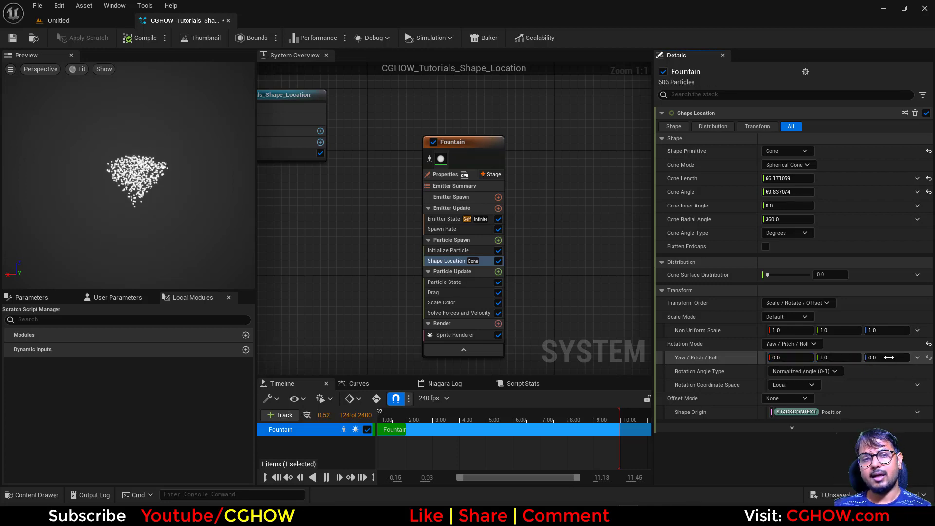
pyautogui.write('0')
pyautogui.press('Return')
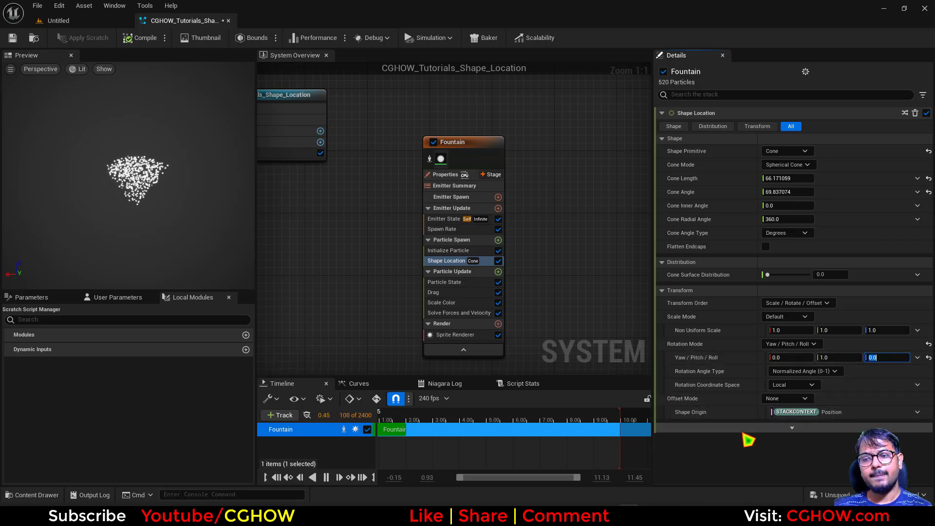
# - Change the Offset Mode to Default, try offsets of about 97 in X and 69 in Y, and undo the offset values
pyautogui.click(787, 398)
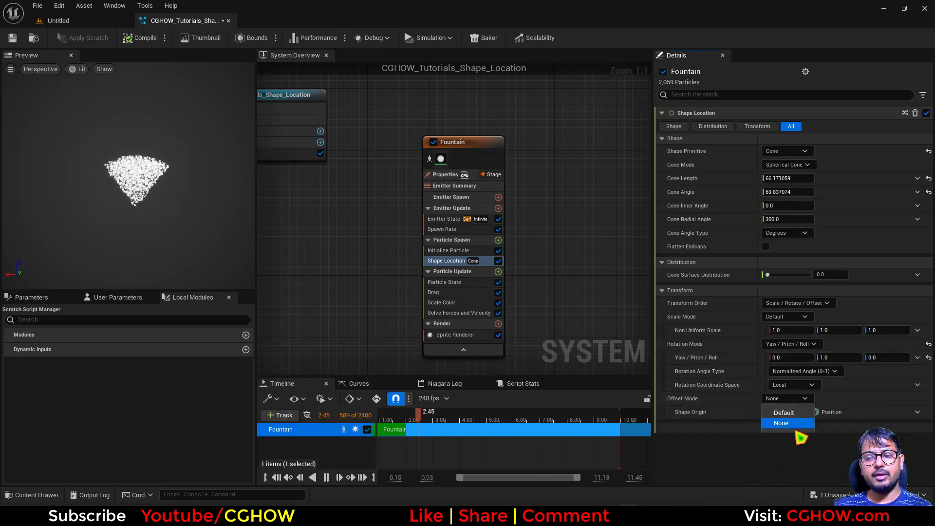
pyautogui.click(784, 413)
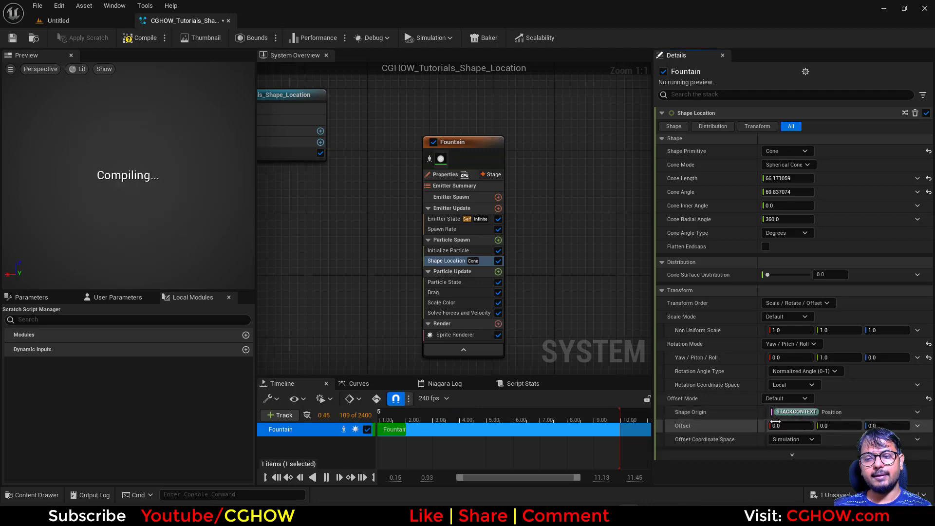
pyautogui.moveTo(779, 425); pyautogui.dragTo(799, 426)
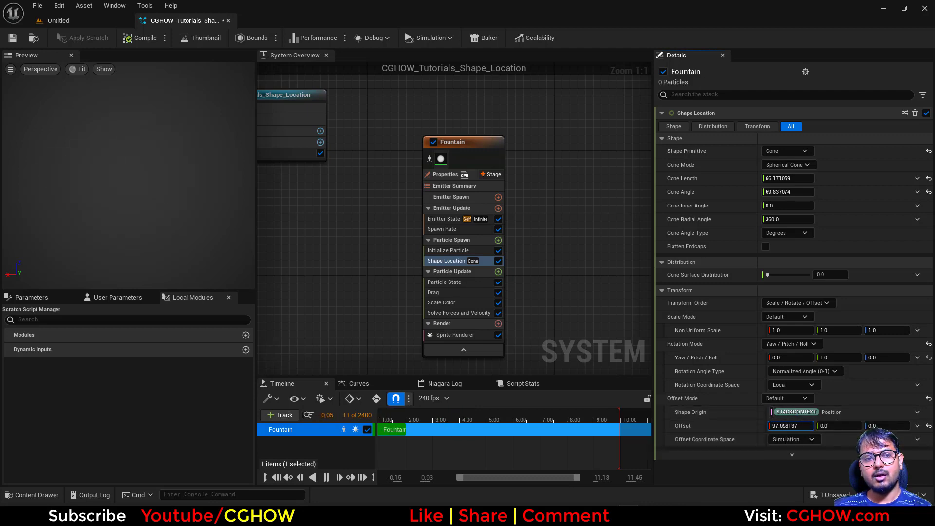
pyautogui.hotkey('ctrl', 'z')
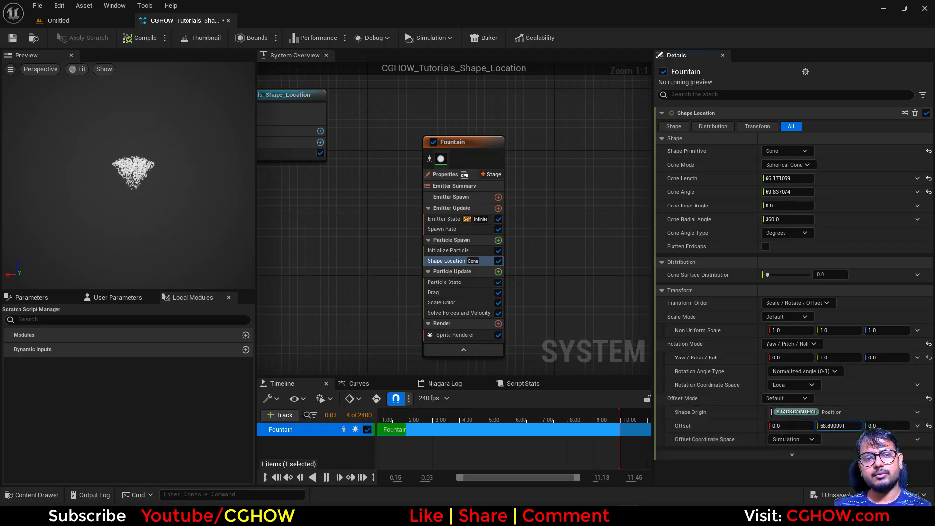
pyautogui.hotkey('ctrl', 'z')
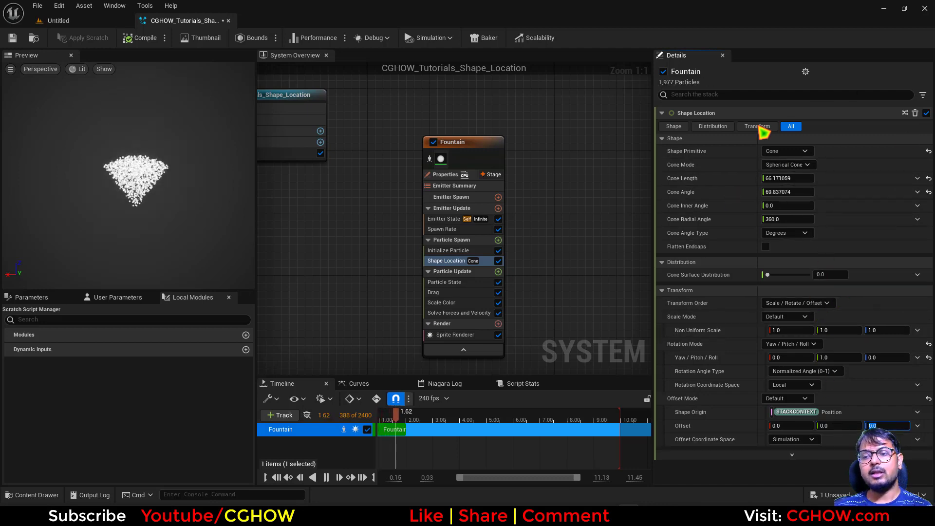
# - Change the Cone Mode to Spherical Wedge and set the Cone Length to about 64.7
pyautogui.click(803, 165)
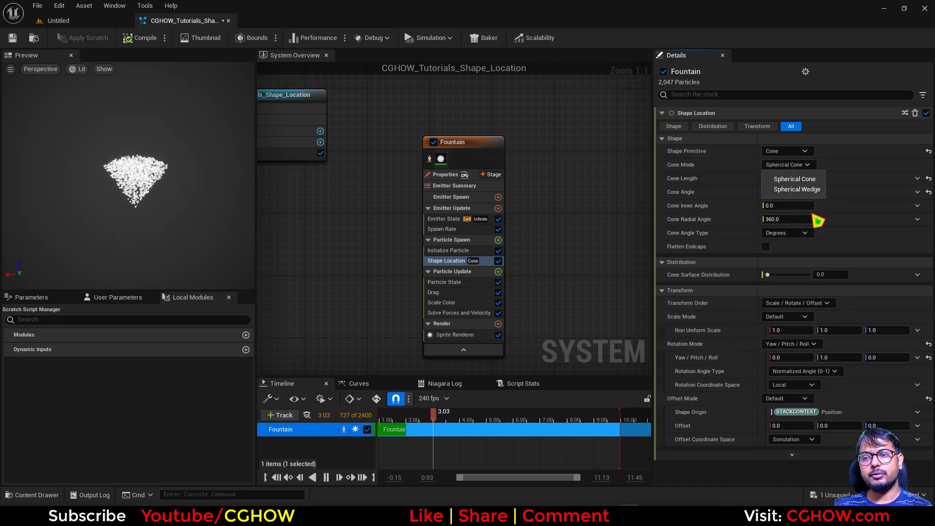
pyautogui.click(809, 189)
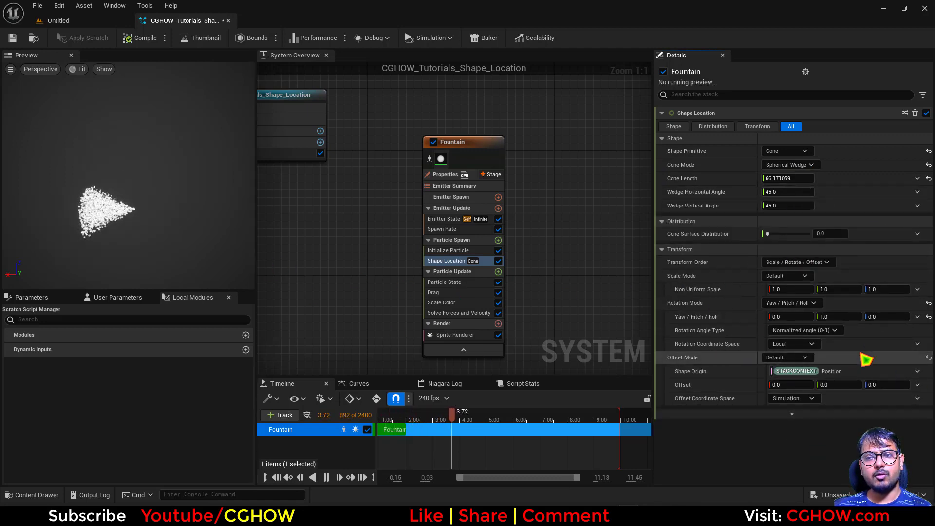
pyautogui.moveTo(209, 209); pyautogui.dragTo(185, 210)
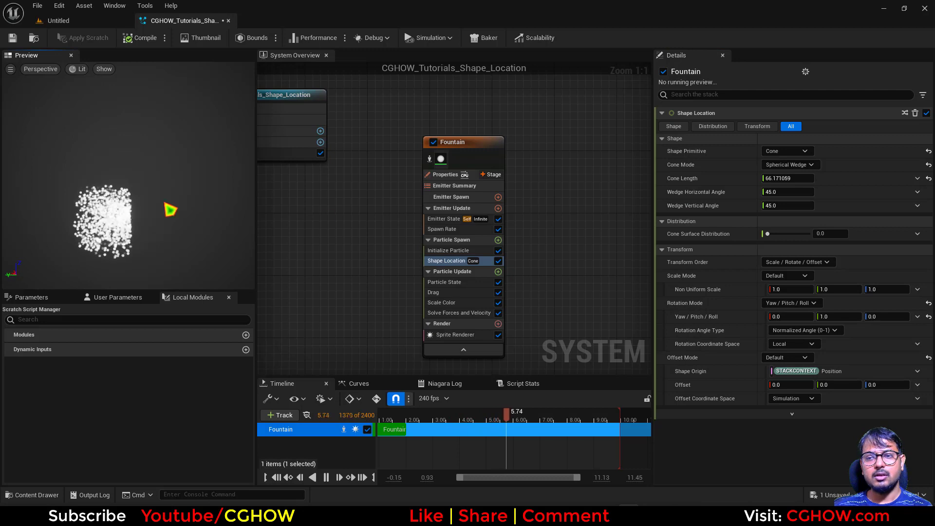
pyautogui.moveTo(800, 178); pyautogui.dragTo(787, 178)
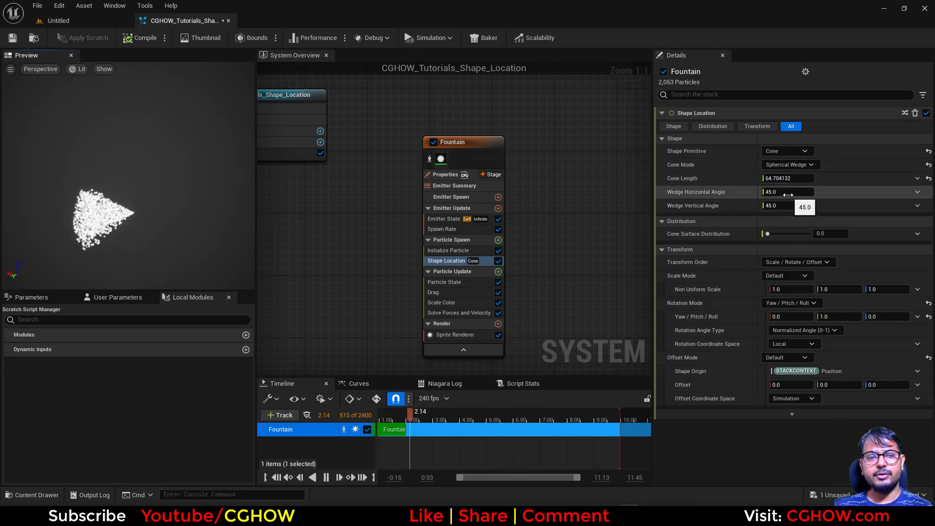
# - Try a Wedge Horizontal Angle of about 214, set it to 360, and raise the Wedge Vertical Angle to about 68.5
pyautogui.moveTo(788, 192); pyautogui.dragTo(809, 192)
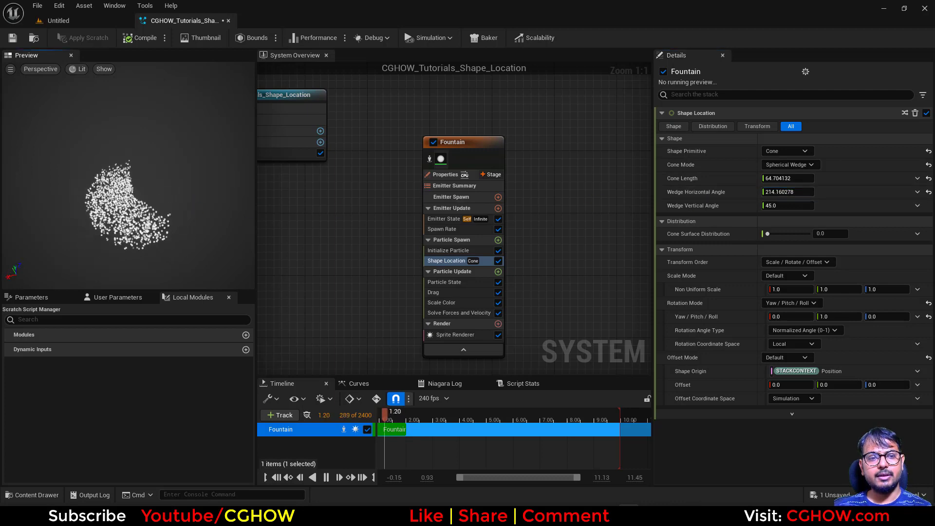
pyautogui.click(784, 192)
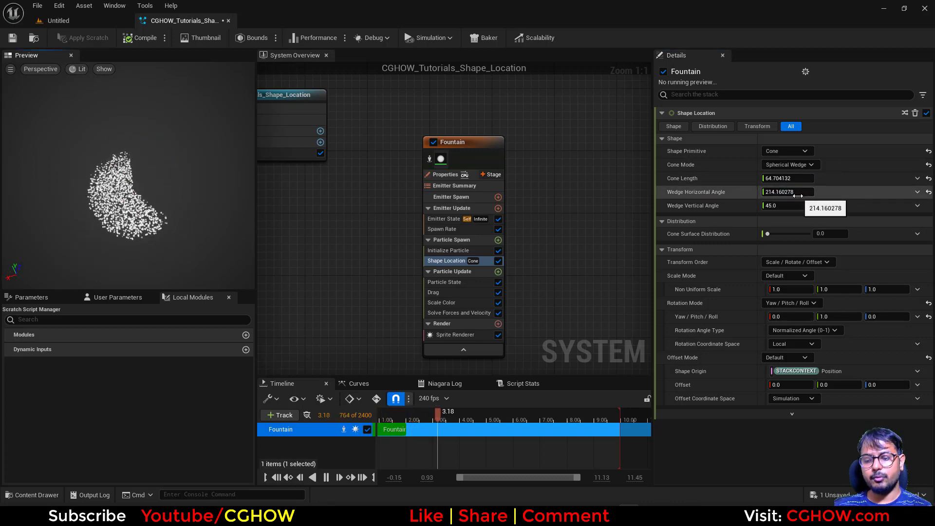
pyautogui.write('360')
pyautogui.click(237, 205)
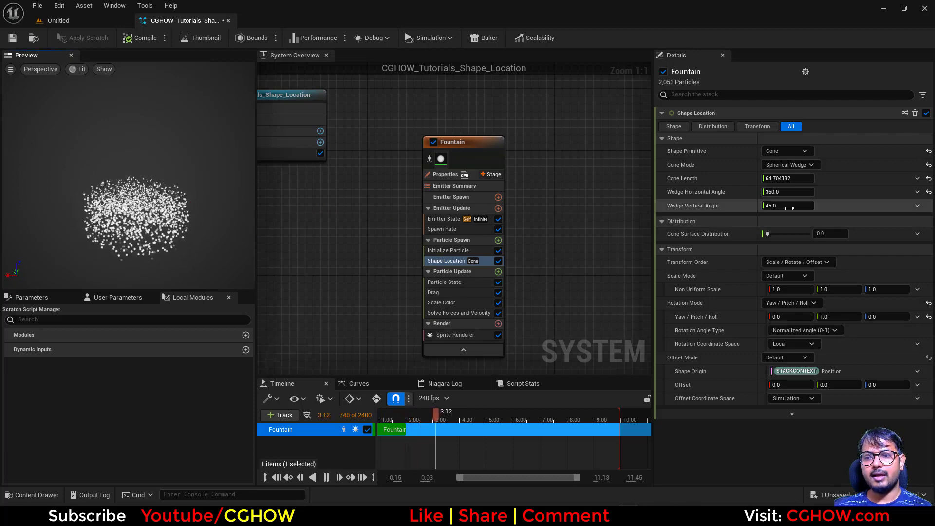
pyautogui.moveTo(791, 207)
pyautogui.mouseDown()
pyautogui.moveTo(772, 207)
pyautogui.moveTo(811, 205)
pyautogui.moveTo(785, 205)
pyautogui.mouseUp()
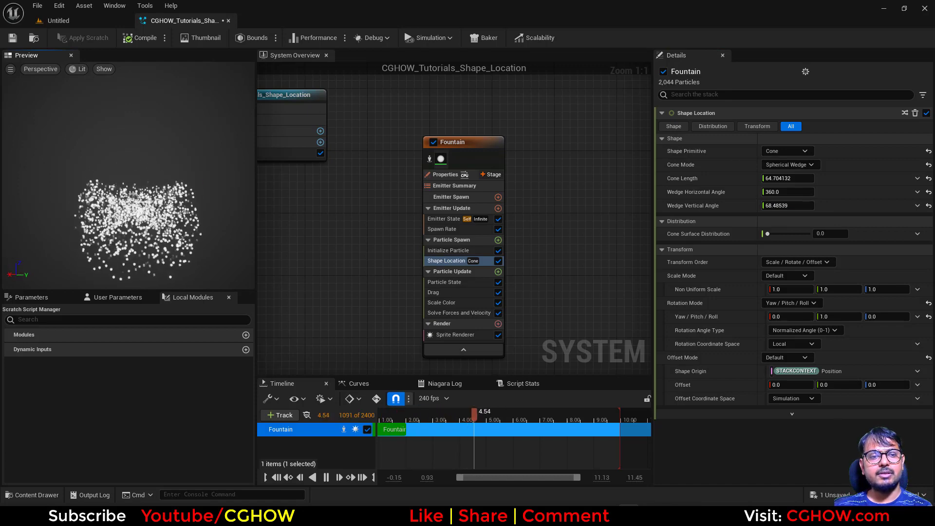
# - Raise the Fountain emitter's Spawn Rate to about 8426 to fill the wedge shape more densely
pyautogui.click(444, 230)
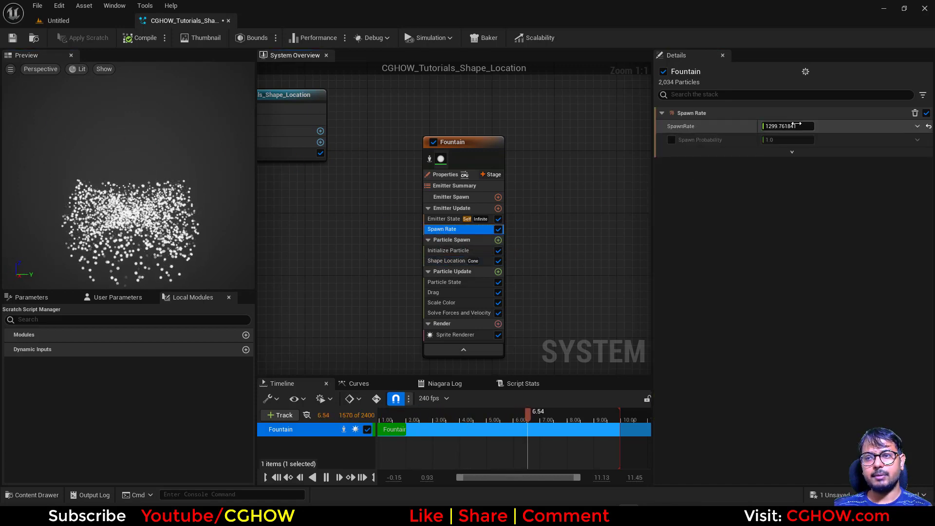
pyautogui.moveTo(789, 126); pyautogui.dragTo(799, 127)
pyautogui.moveTo(147, 186); pyautogui.dragTo(146, 224)
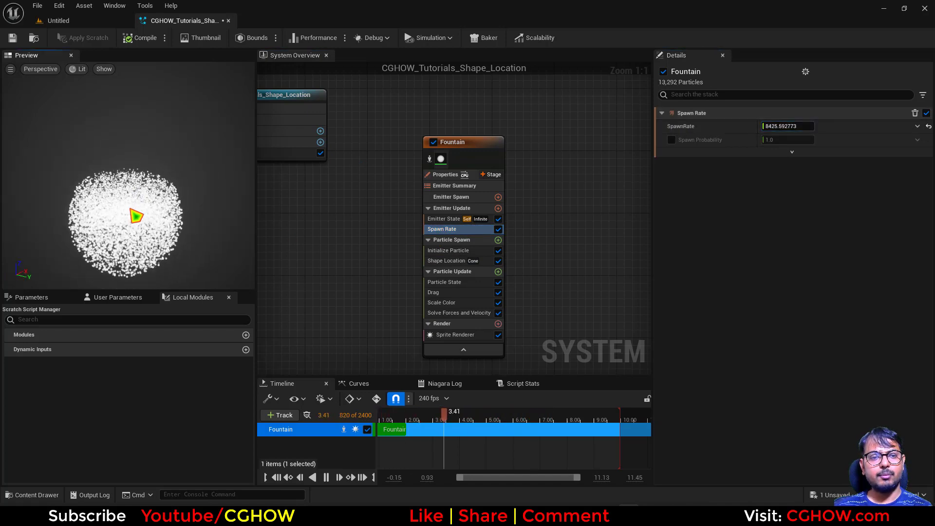
# - Set the Cone Surface Distribution of the Shape Location module to 1.0
pyautogui.click(447, 261)
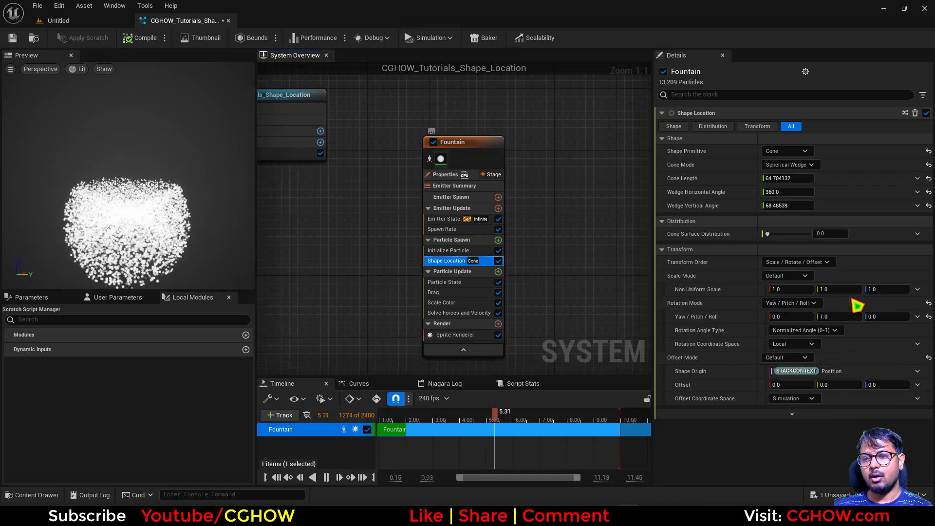
pyautogui.moveTo(769, 234); pyautogui.dragTo(830, 235)
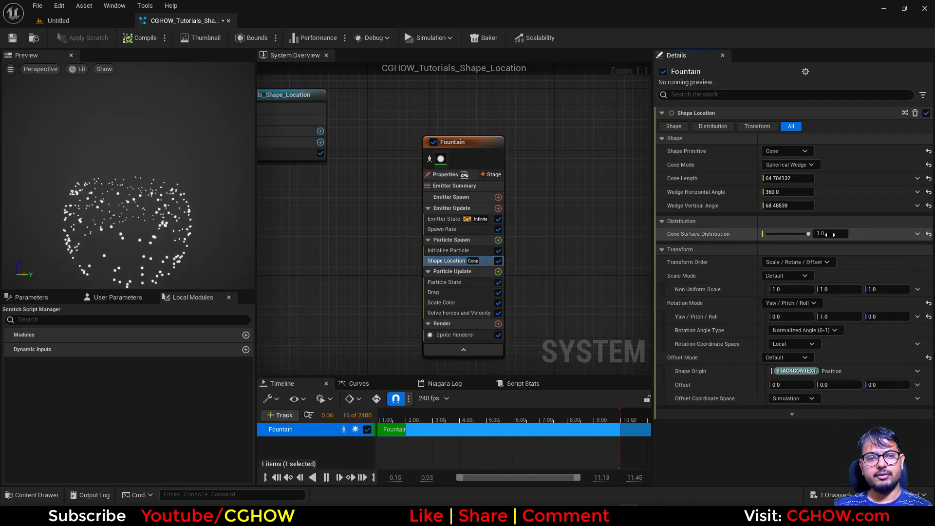